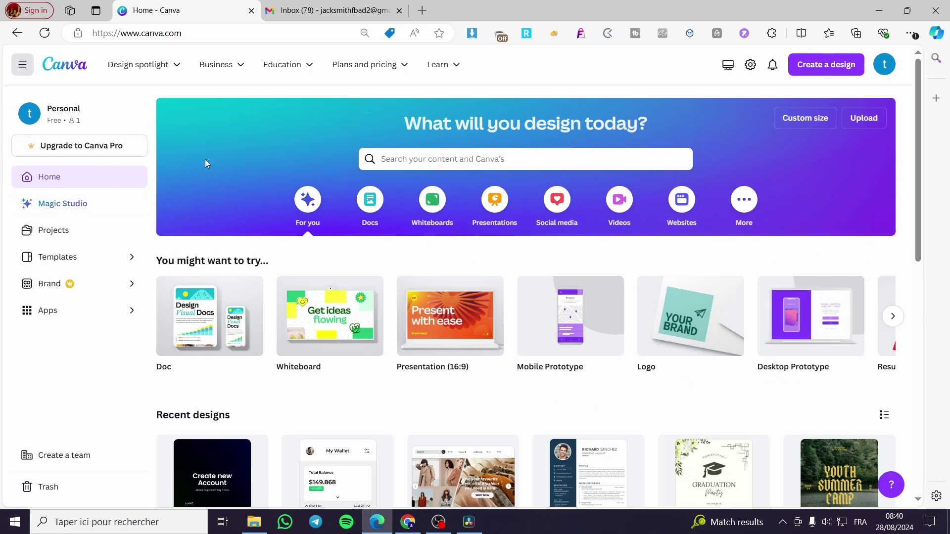
Step: Examine the home page's search suggestions and the custom size and unit options for a new design
scroll(508, 447, "down", 4)
scroll(508, 447, "up", 4)
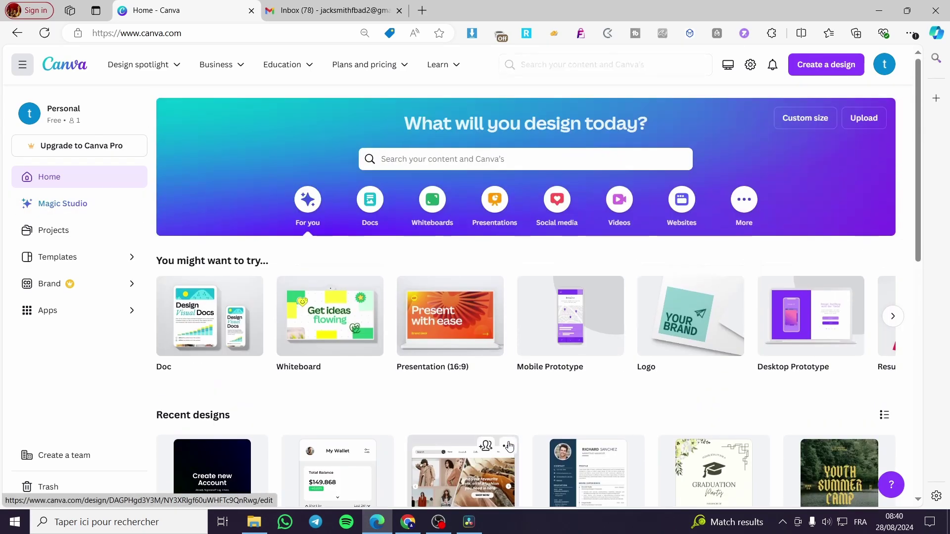
left_click(467, 158)
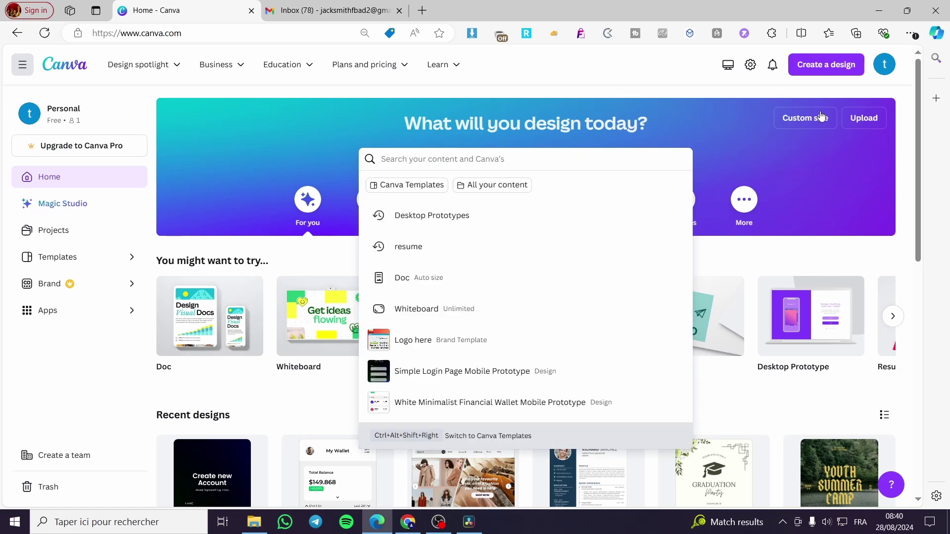
left_click(834, 70)
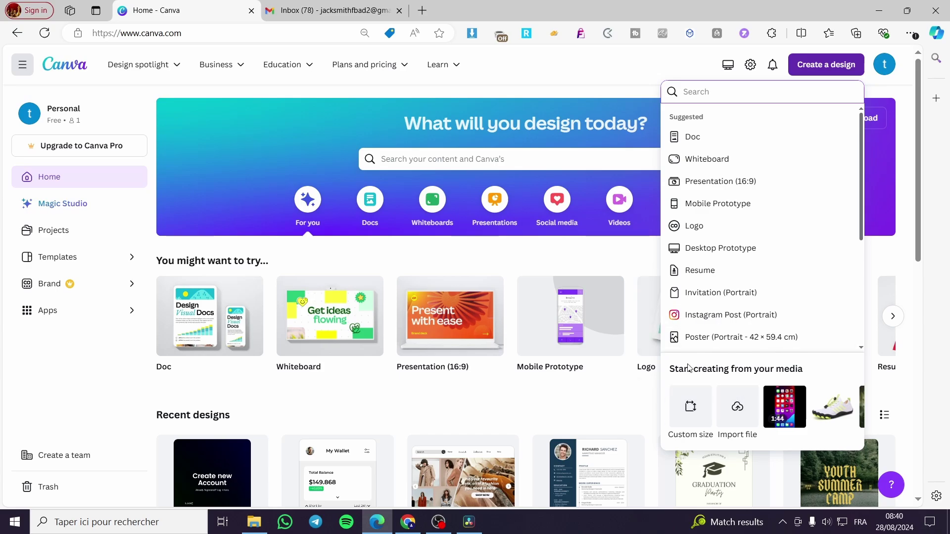
left_click(686, 415)
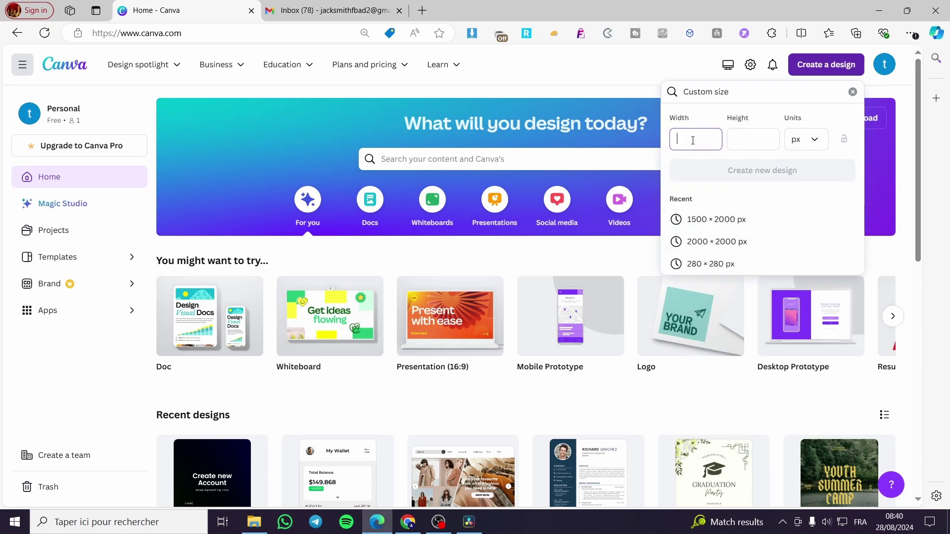
left_click(821, 148)
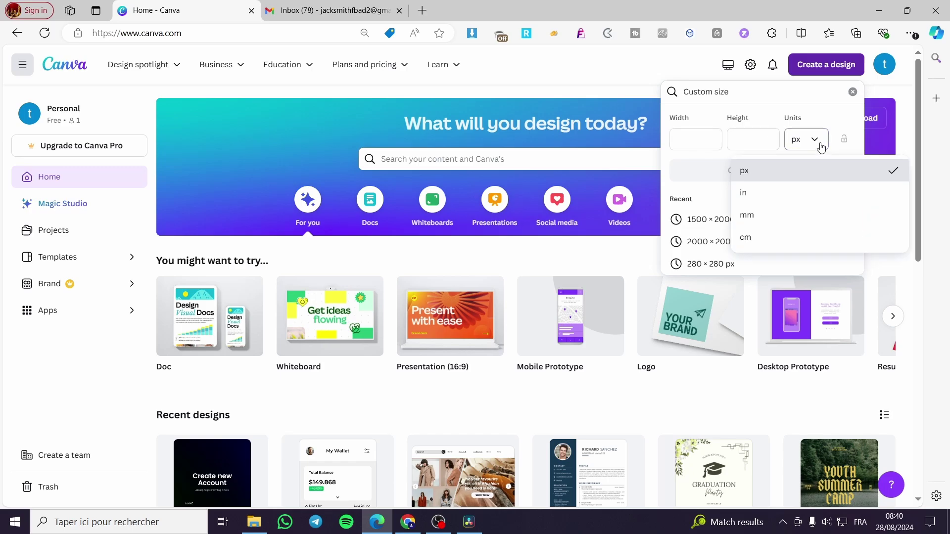
left_click(821, 147)
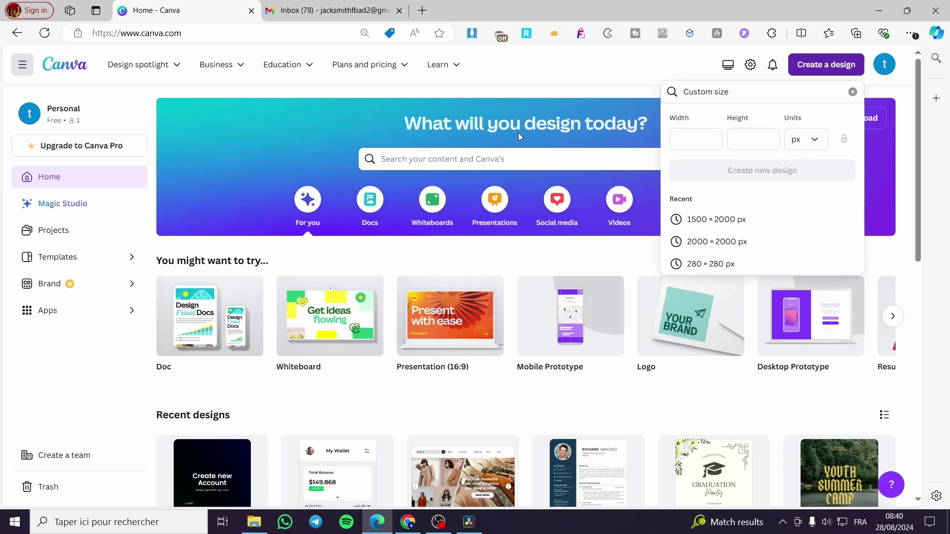
left_click(513, 79)
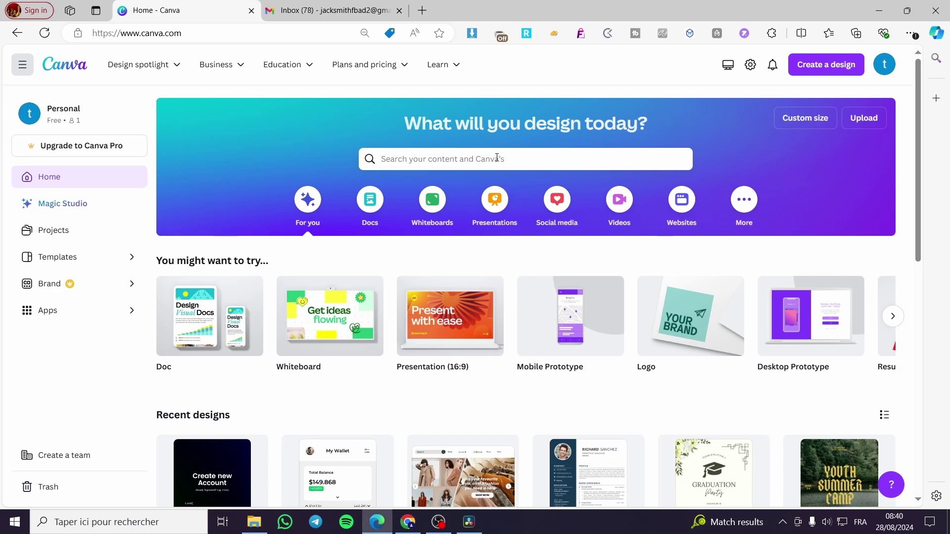
Step: Search for "Newsletter" from the home page
left_click(423, 162)
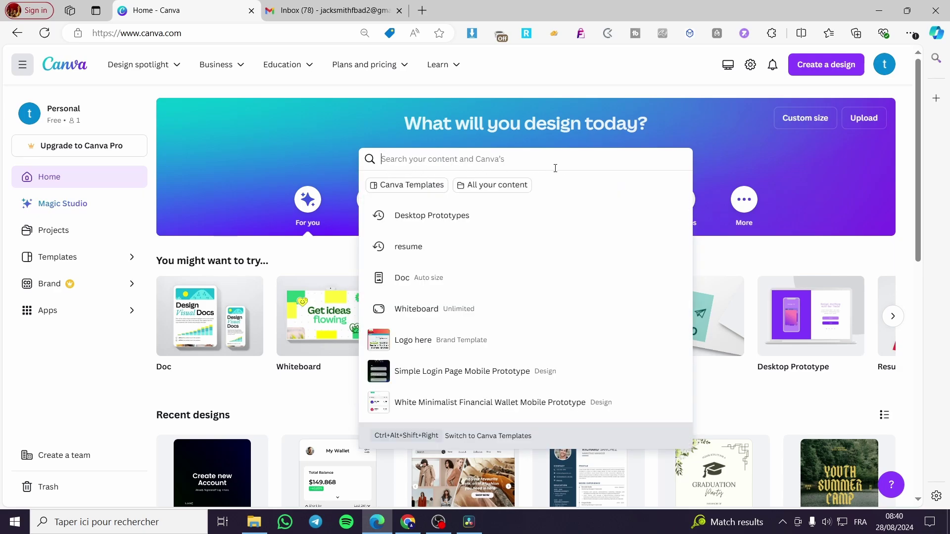
type("N")
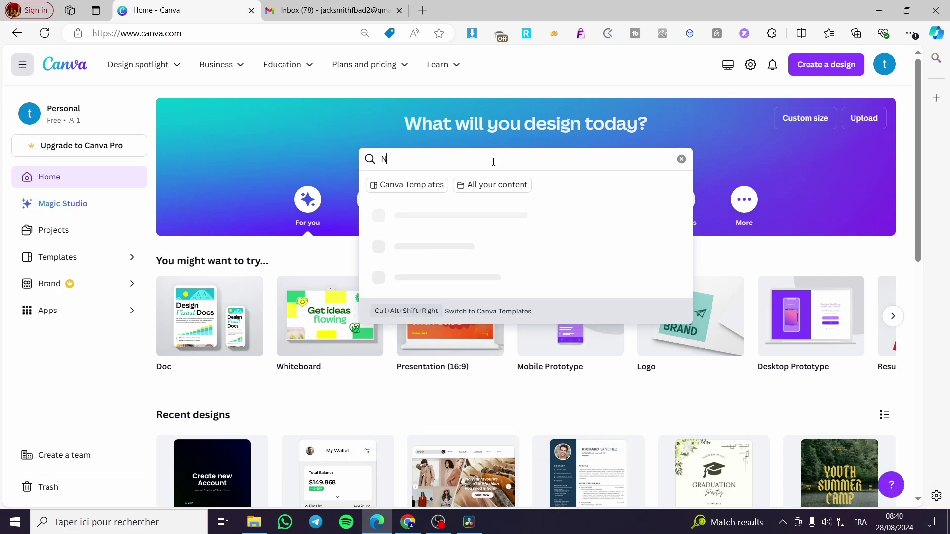
type("ewsletter")
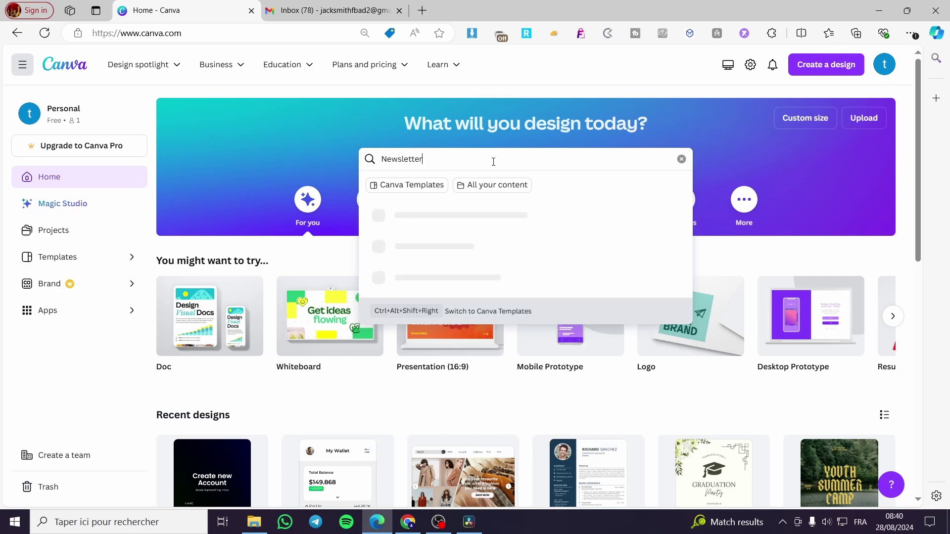
key("Return")
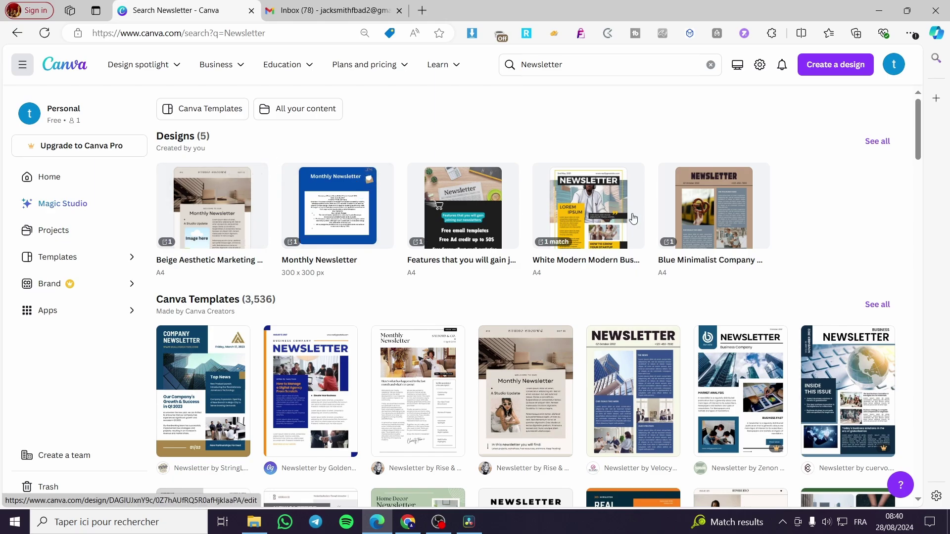
Step: Compare the page sizes of the Beige and Brown Fashion Week, Grey Modern Gradient Company, and Orange And White Summer Fashion newsletter templates
scroll(339, 183, "down", 3)
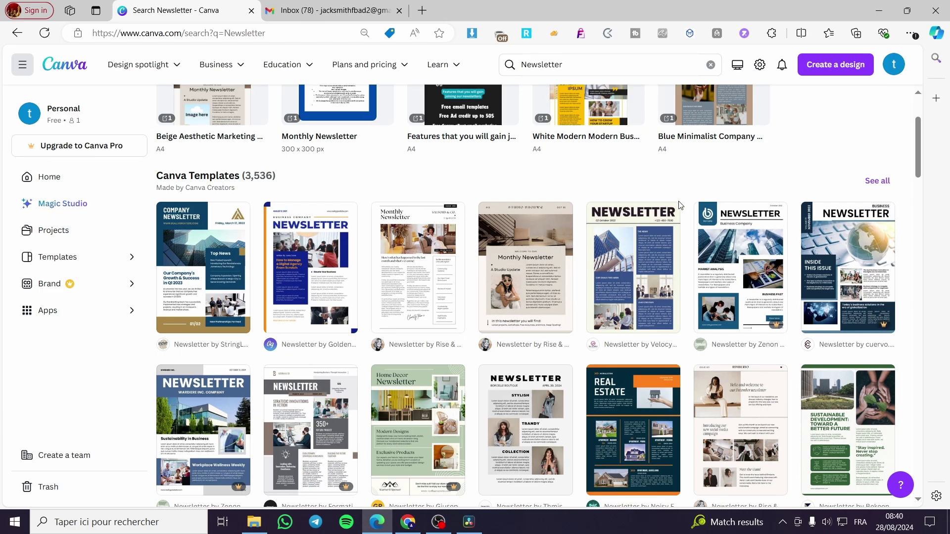
scroll(571, 287, "down", 6)
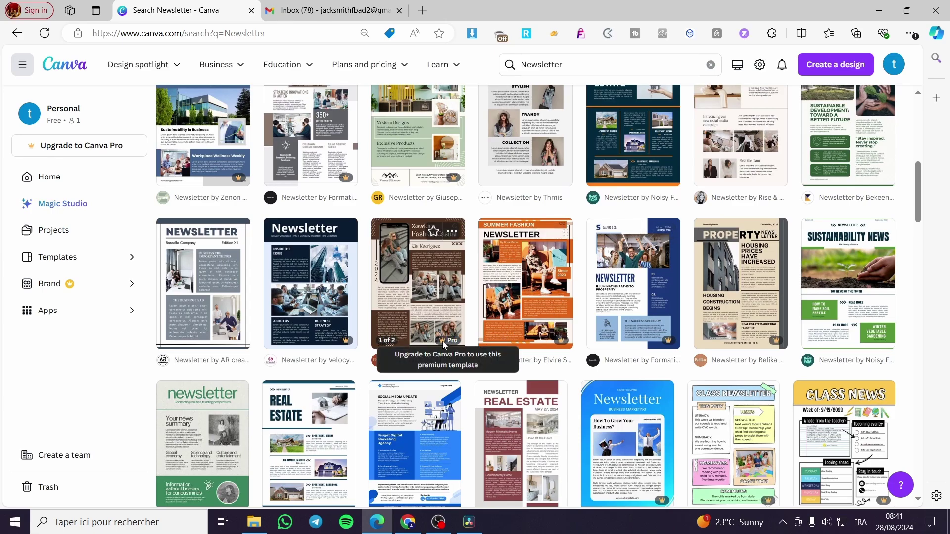
scroll(442, 340, "down", 7)
scroll(374, 304, "down", 3)
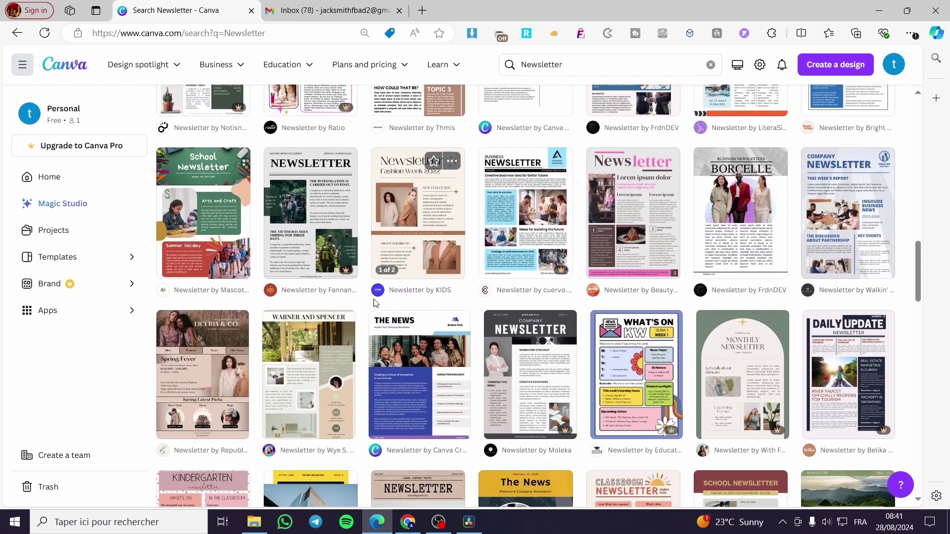
left_click(409, 233)
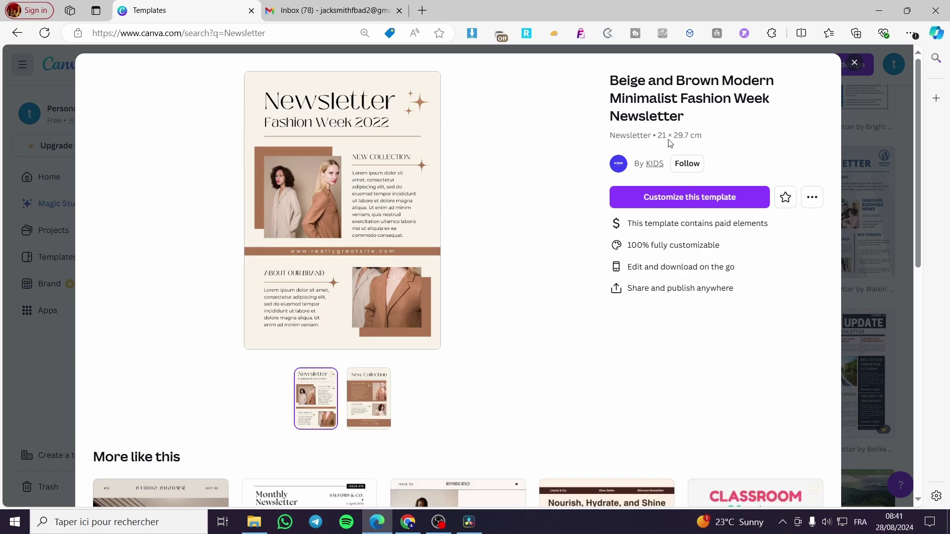
left_click(855, 64)
left_click(564, 305)
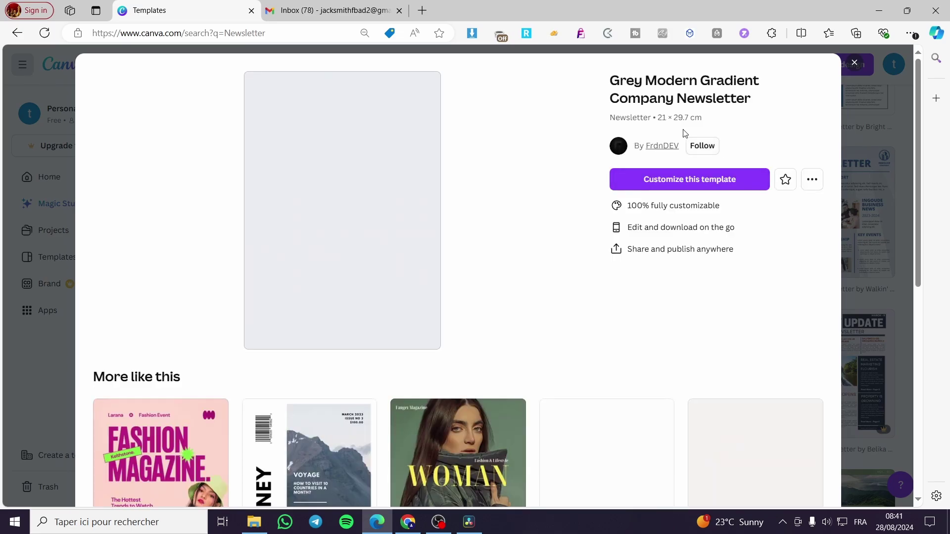
left_click(855, 64)
scroll(296, 380, "up", 10)
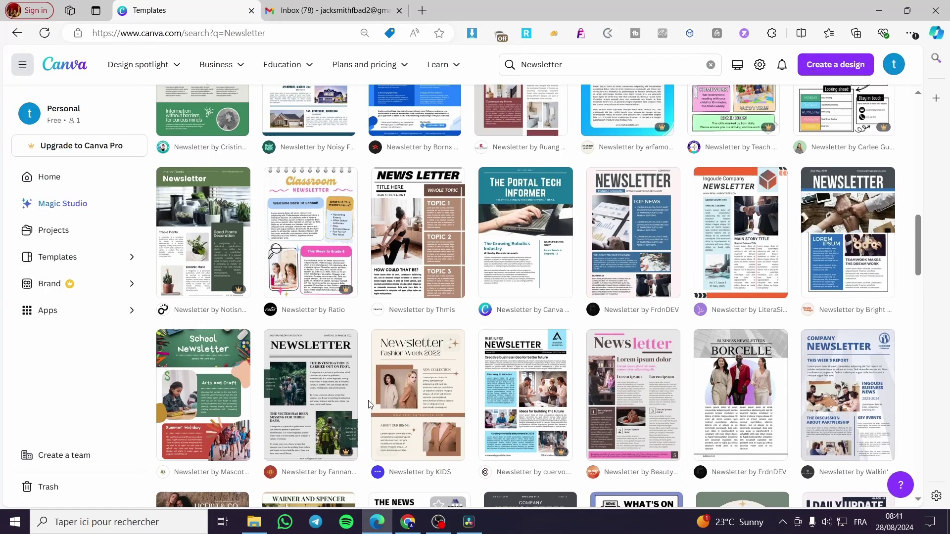
scroll(309, 244, "up", 3)
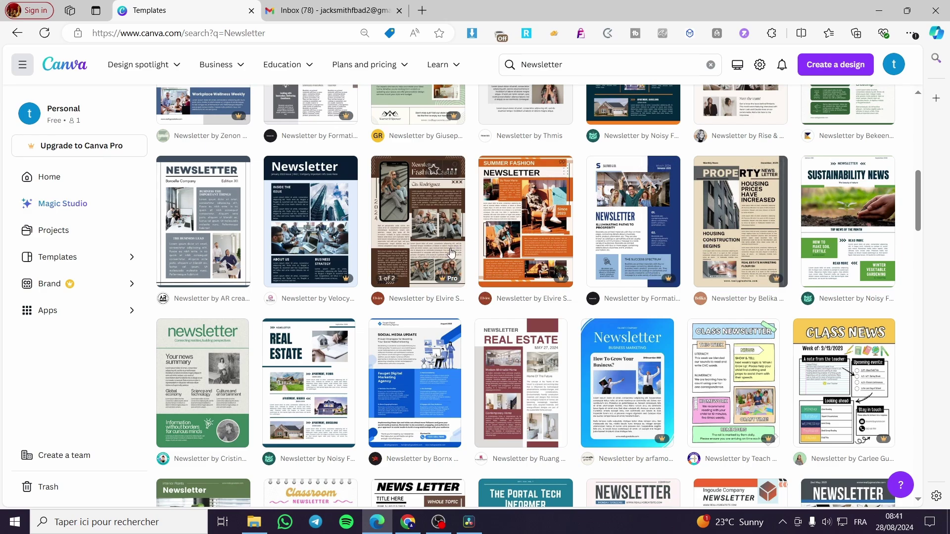
left_click(535, 221)
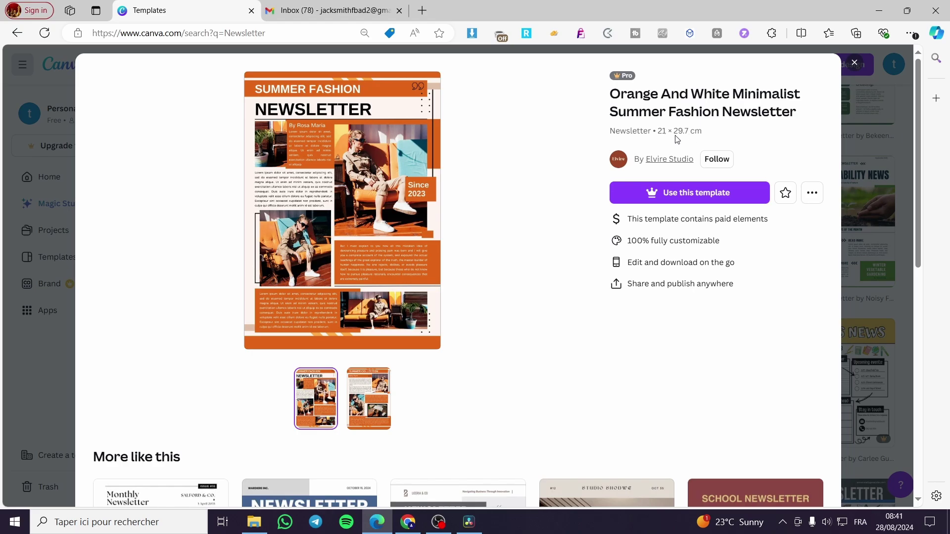
left_click(854, 63)
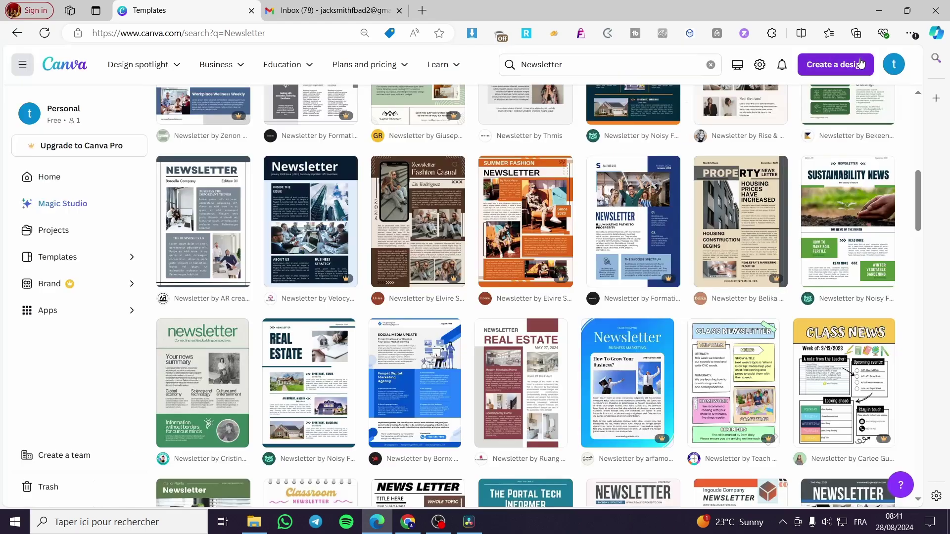
Step: Find the "Brown Pink Simple Minimalist Modern Newsletter A4" template among the results and open it for customizing
scroll(379, 327, "up", 5)
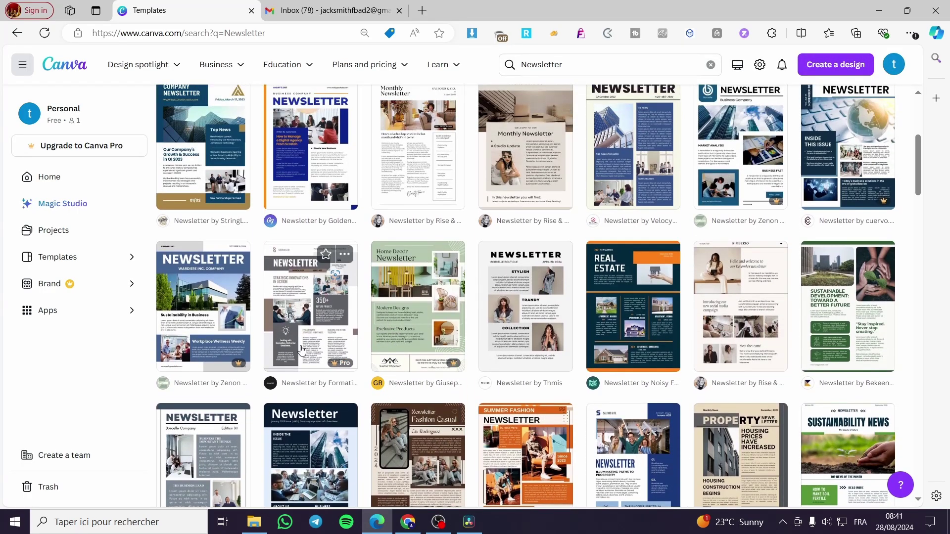
scroll(311, 348, "up", 3)
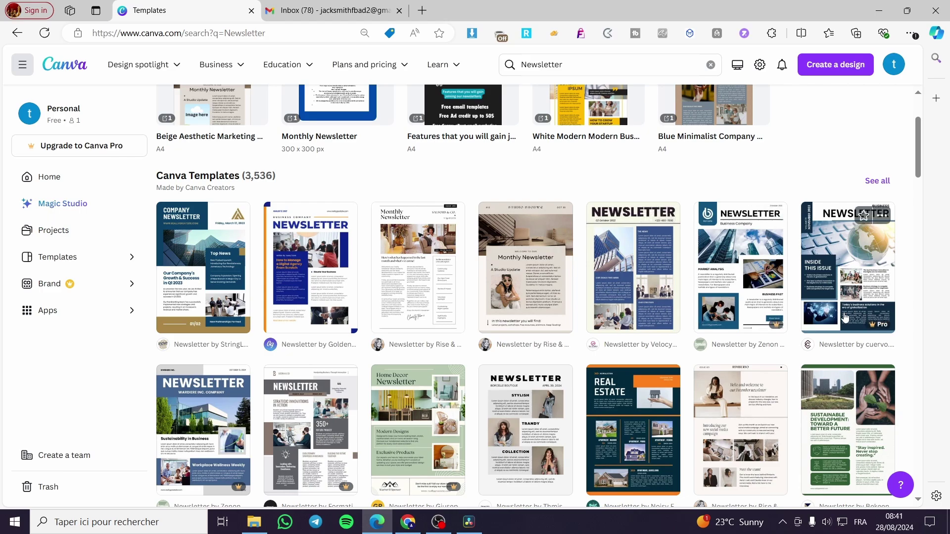
scroll(832, 330, "down", 6)
scroll(659, 356, "down", 4)
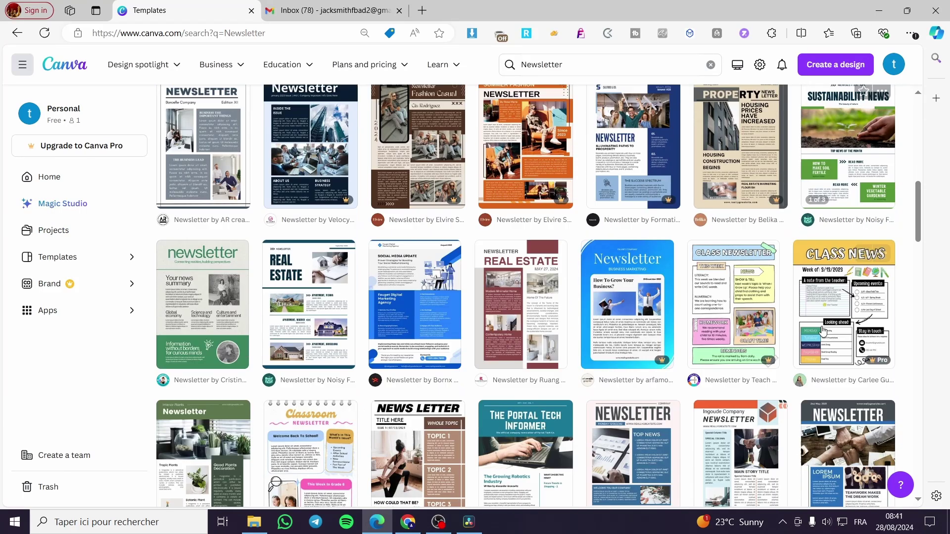
scroll(544, 363, "down", 4)
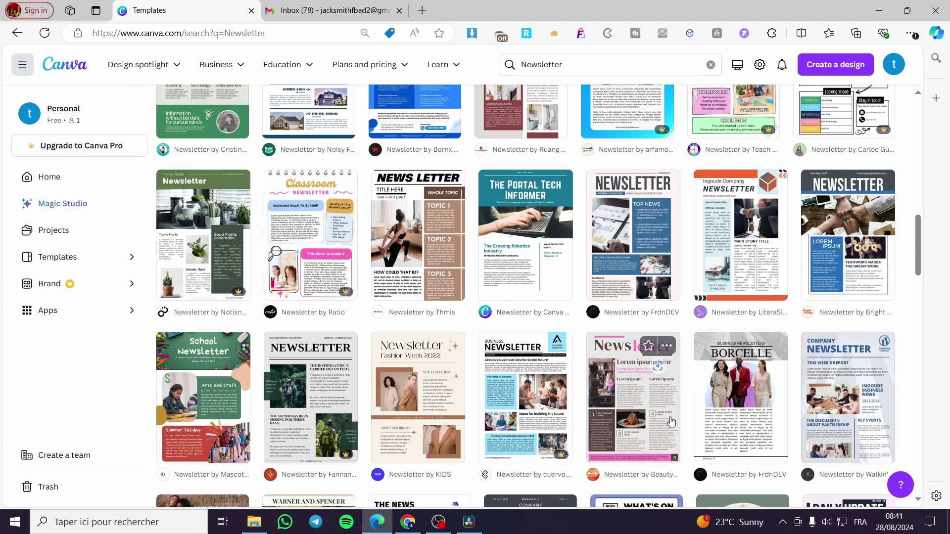
left_click(636, 420)
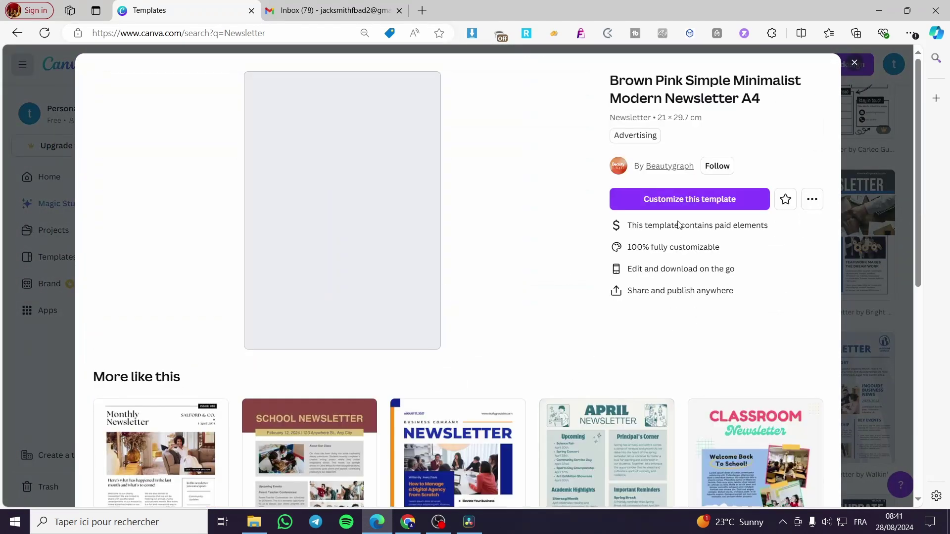
left_click(678, 205)
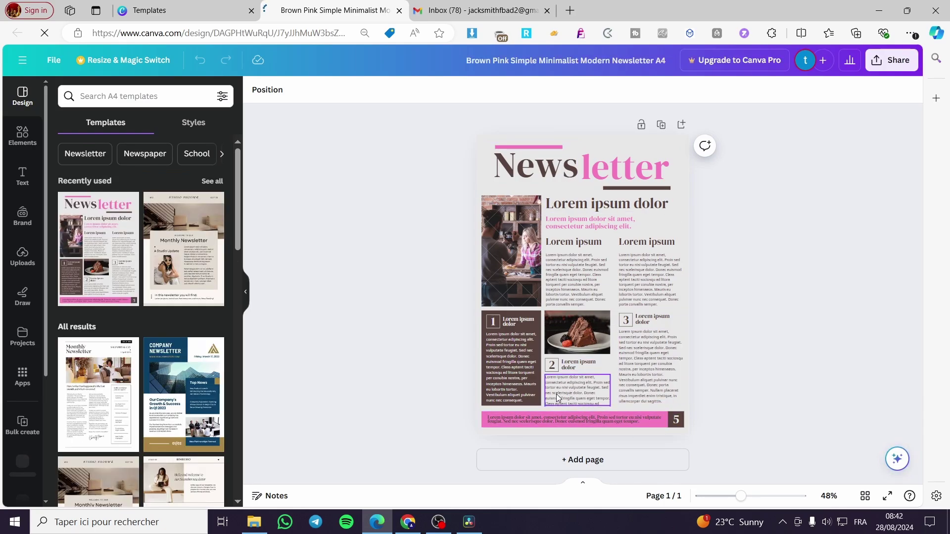
Step: Delete the tall watermarked photo beside the article text on the newsletter page
left_click(517, 280)
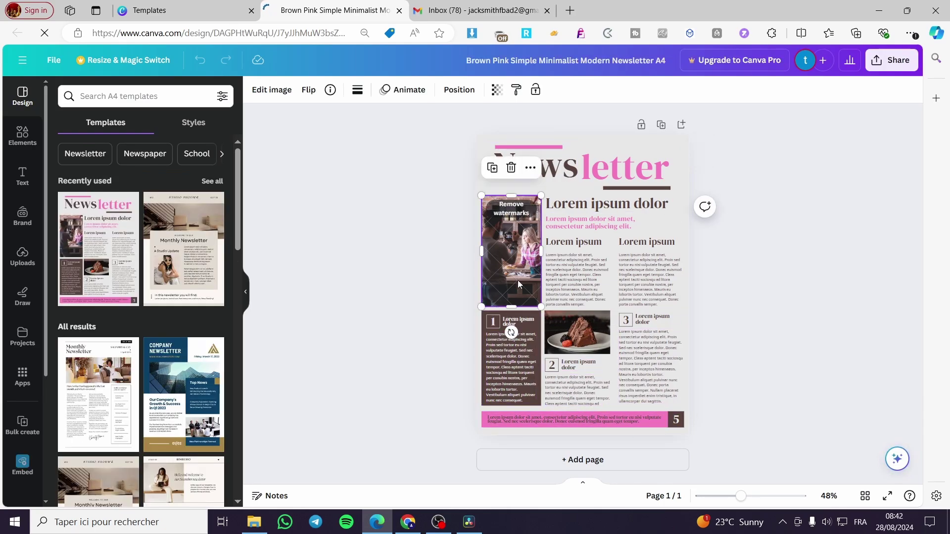
left_click(511, 168)
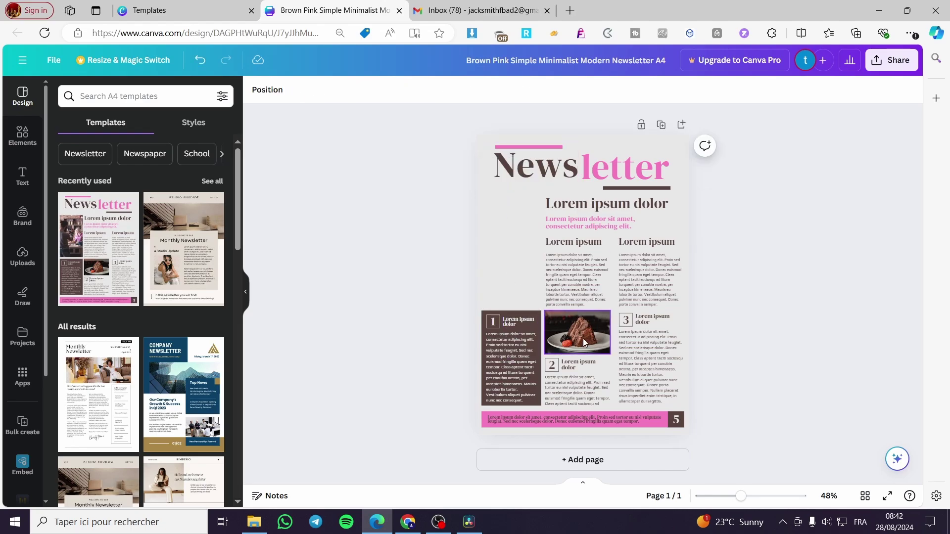
Step: Search the elements library for "photography" and show all of the matching photos
left_click(22, 134)
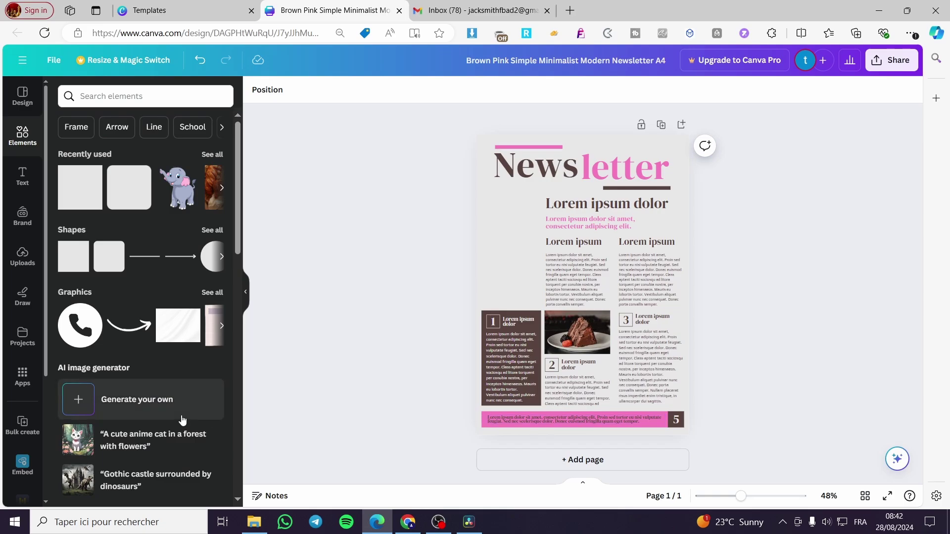
left_click(144, 96)
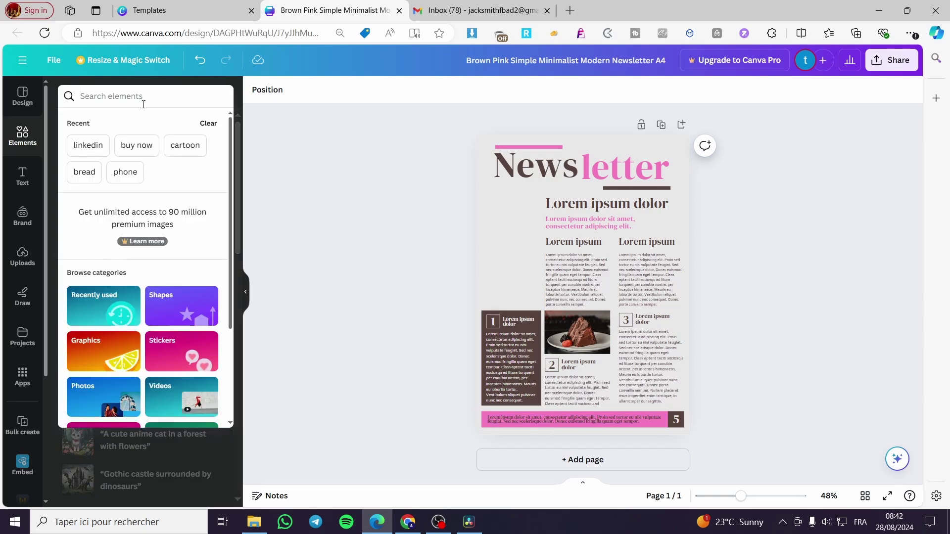
type("photog")
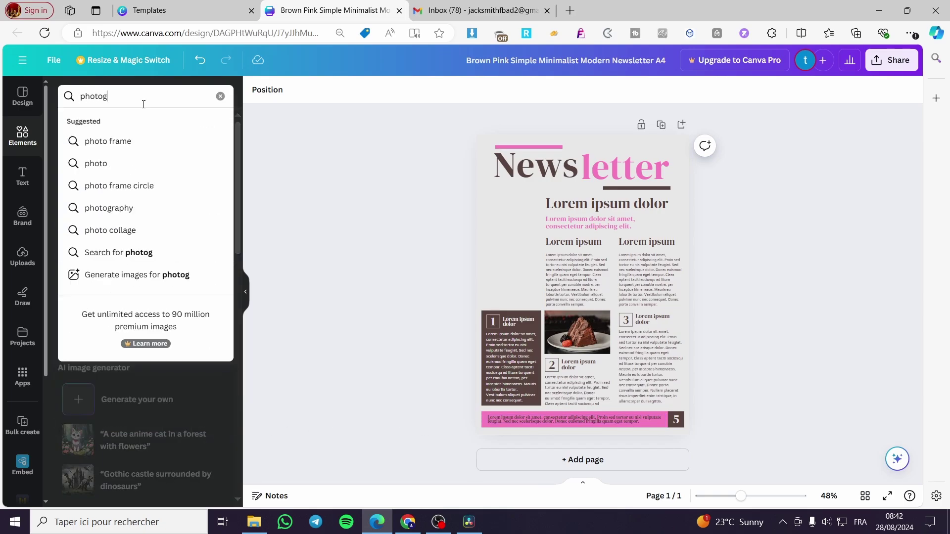
type("raphy")
key("Return")
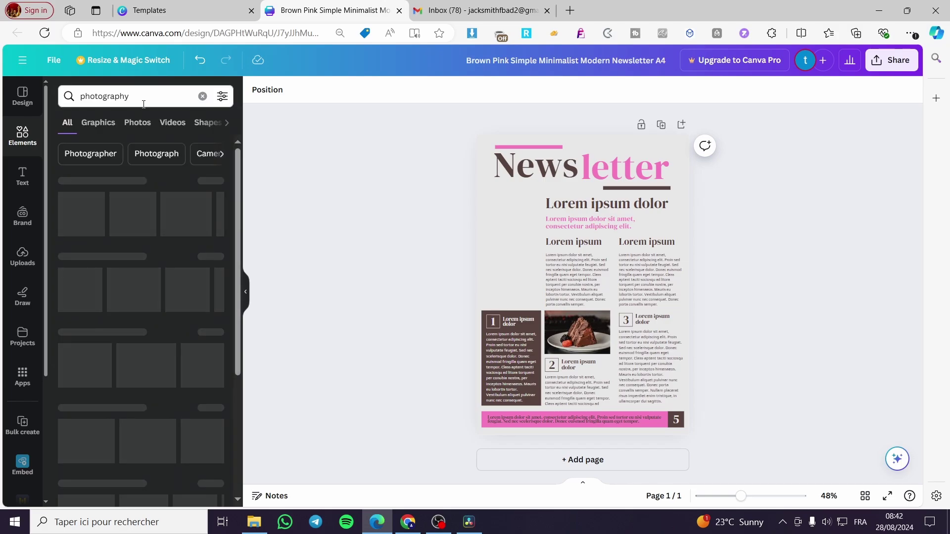
left_click(210, 256)
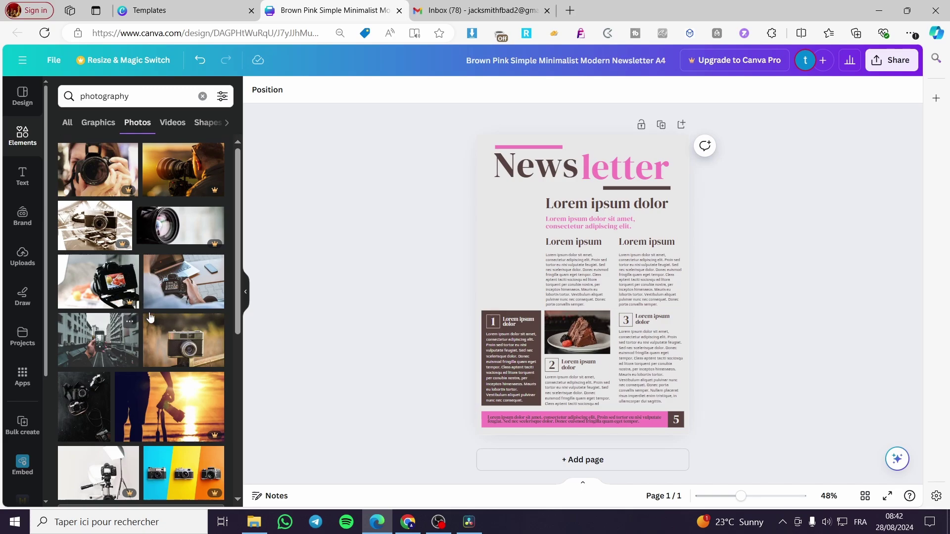
Step: Find the photo of a hand holding coffee among cameras and plants and add it to the newsletter
scroll(168, 304, "down", 8)
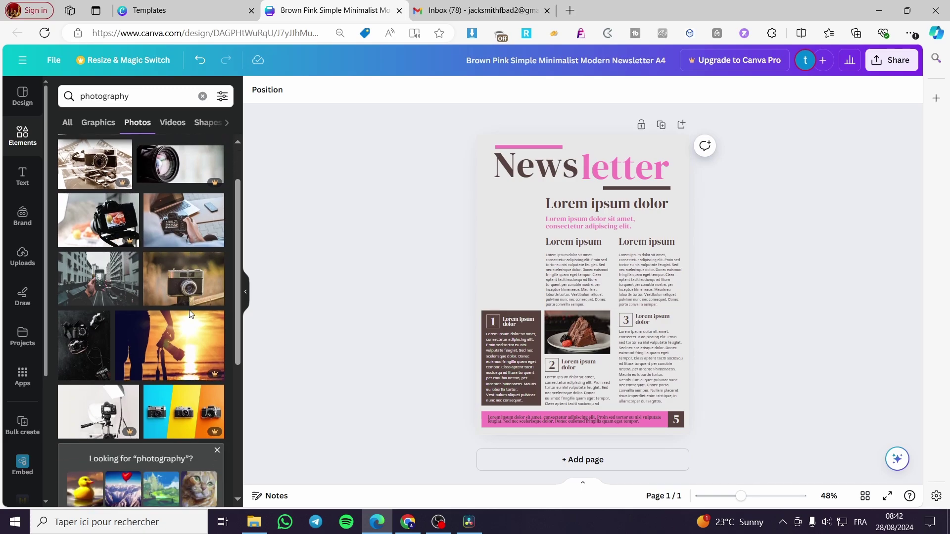
scroll(190, 315, "down", 2)
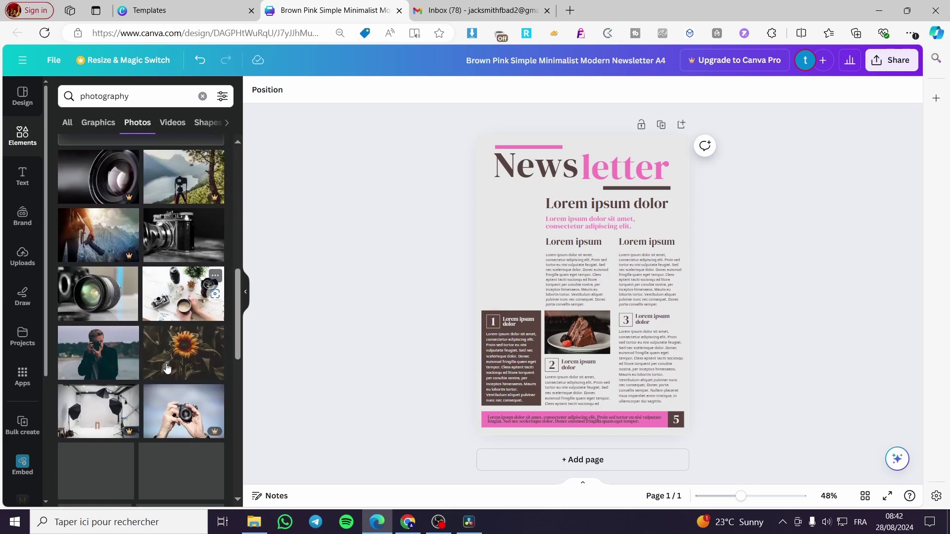
left_click(188, 309)
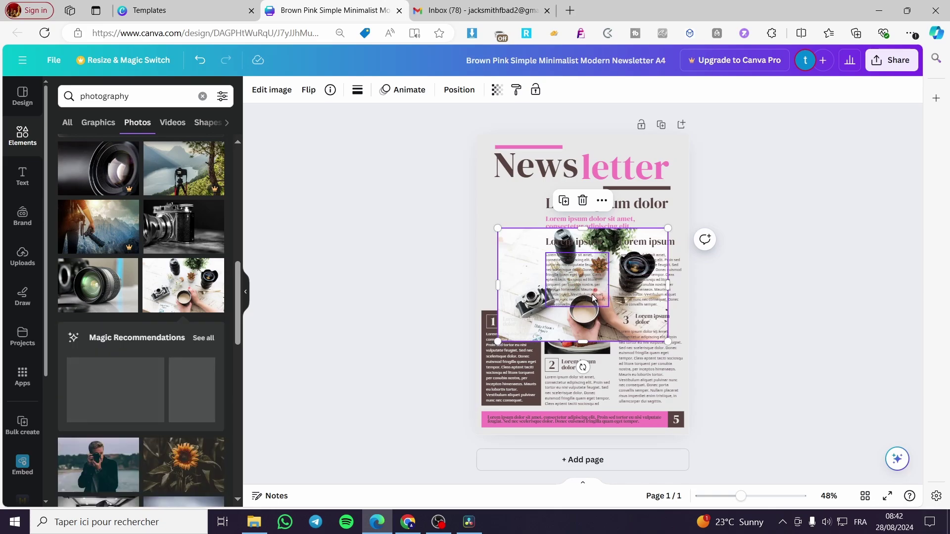
Step: Move and crop the coffee photo into a tall portrait that fills the empty space beside the article text
left_click_drag(516, 282, 477, 236)
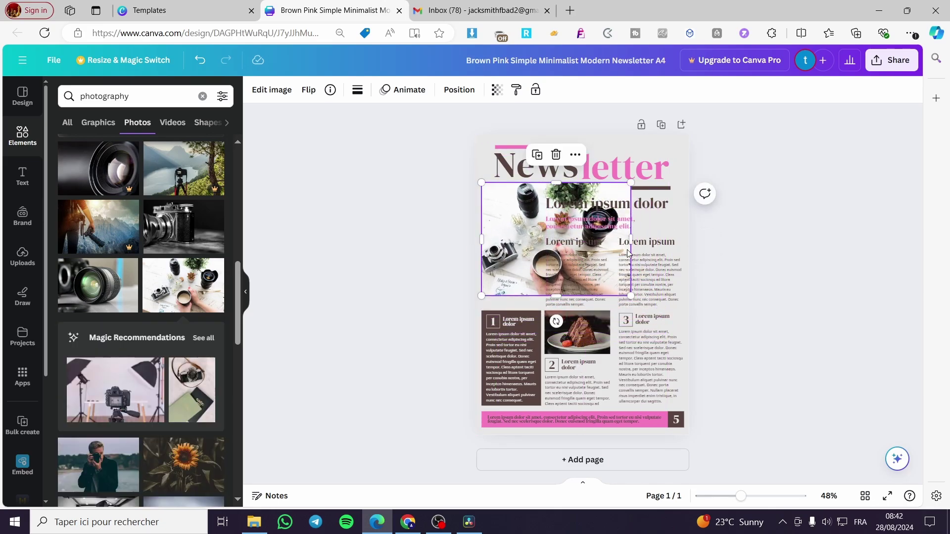
mouse_move(628, 240)
left_mouse_down()
mouse_move(673, 240)
mouse_move(621, 240)
left_mouse_up()
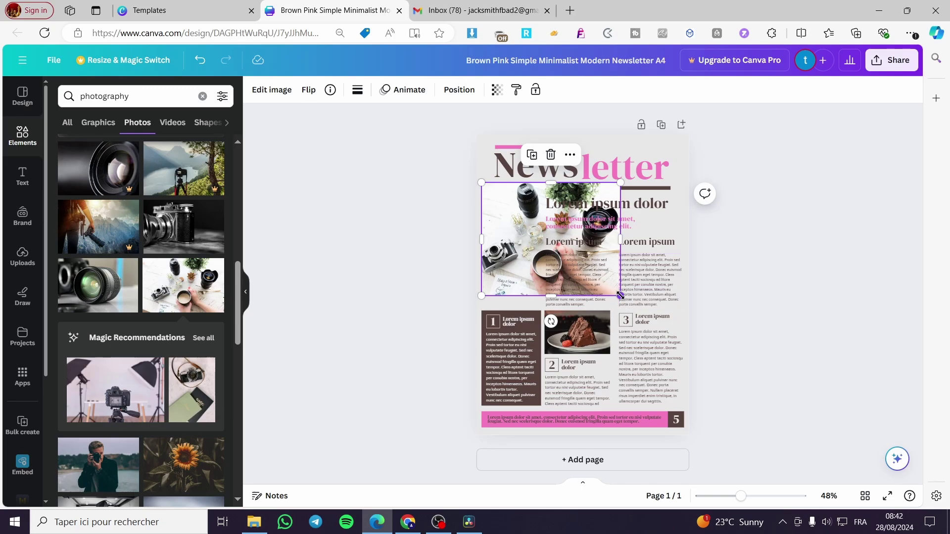
left_click_drag(622, 296, 503, 298)
left_click_drag(513, 242, 511, 246)
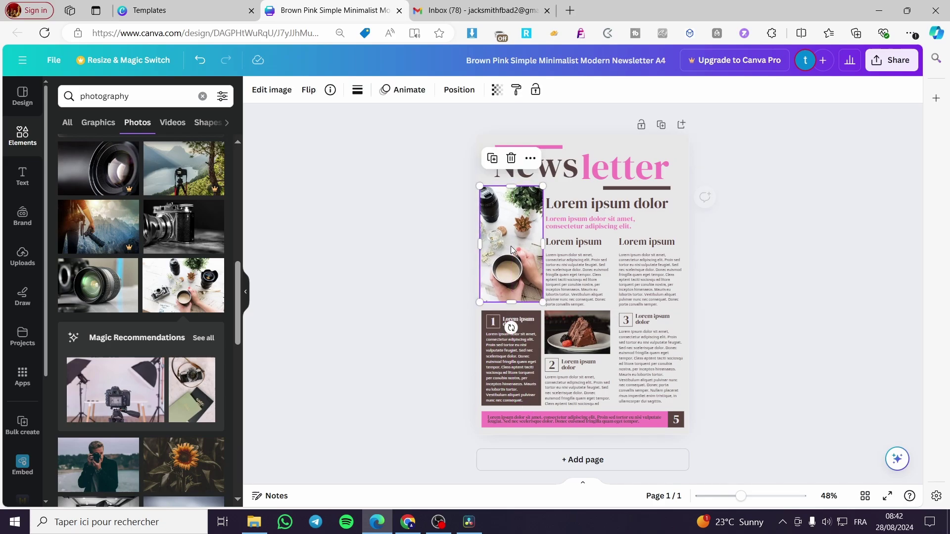
left_click(447, 257)
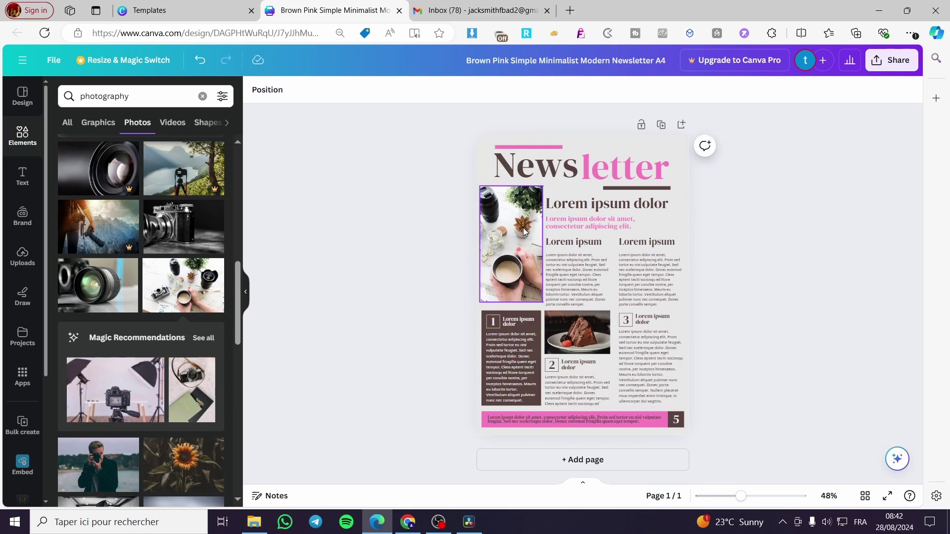
left_click(586, 339)
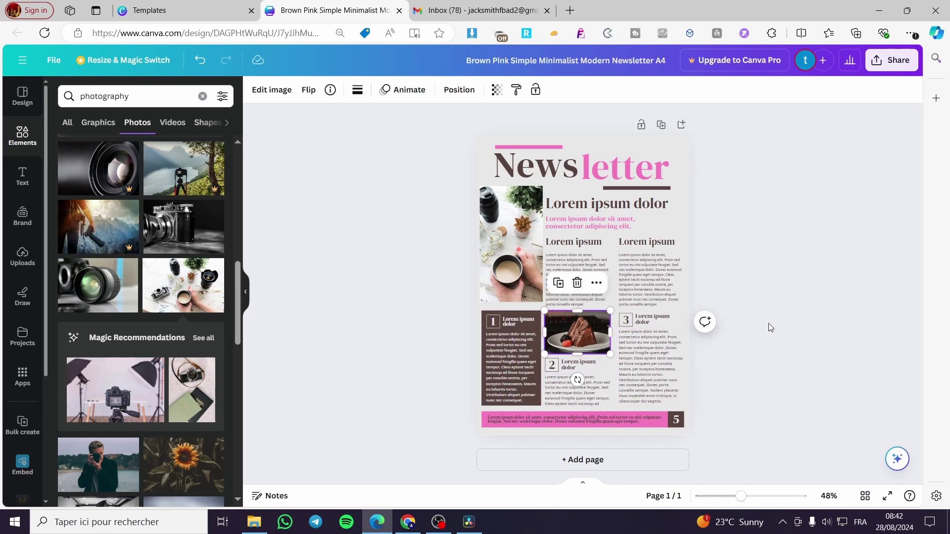
left_click(780, 256)
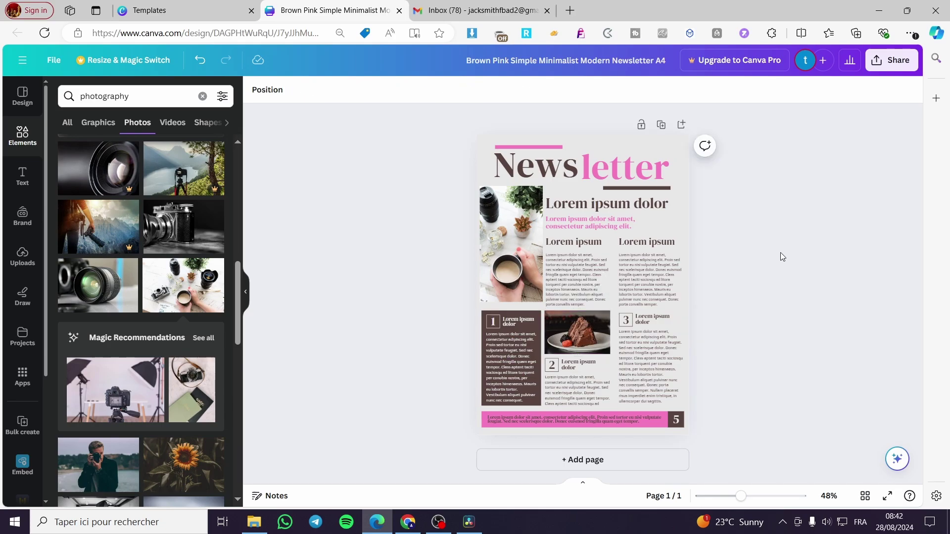
Step: Replace the main "Lorem ipsum dolor" headline with "How to get perfect Photo"
left_click(582, 203)
left_click(582, 203)
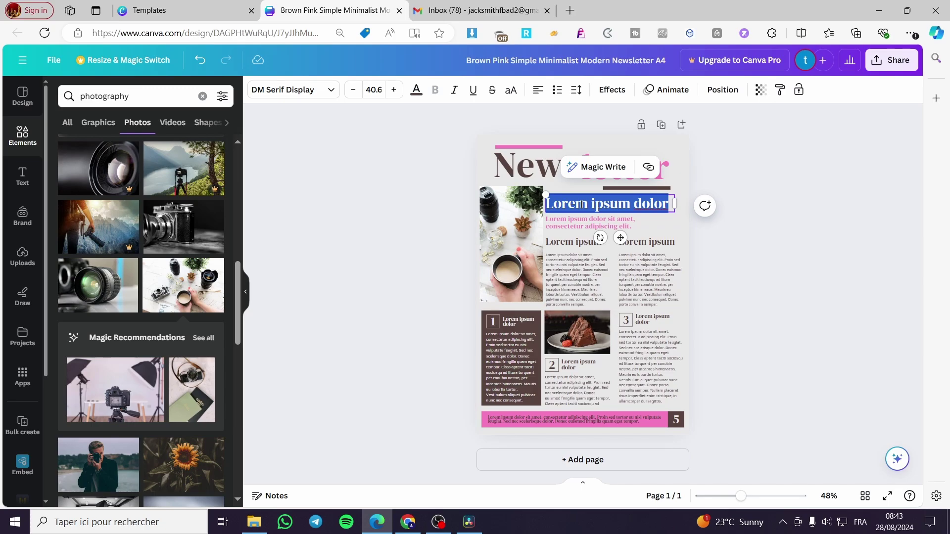
type("H")
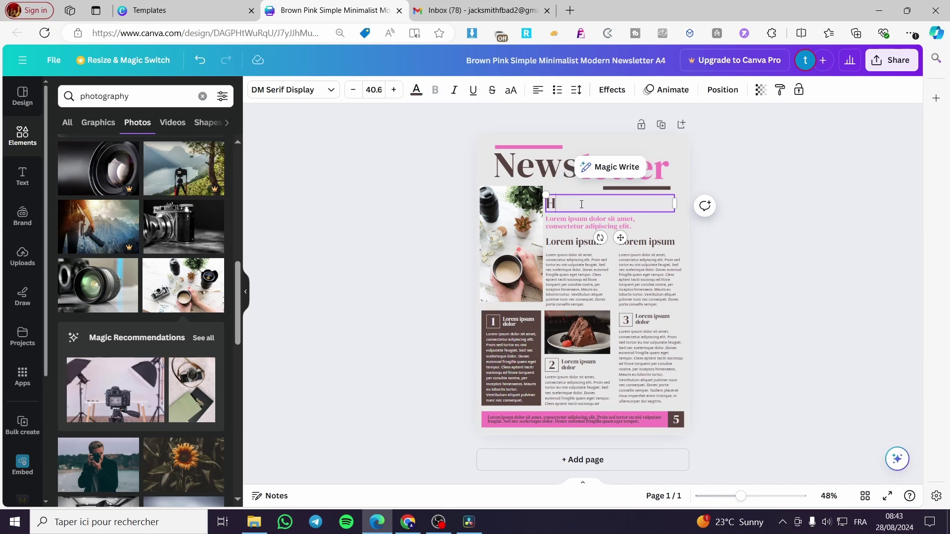
type("ow to get perfect")
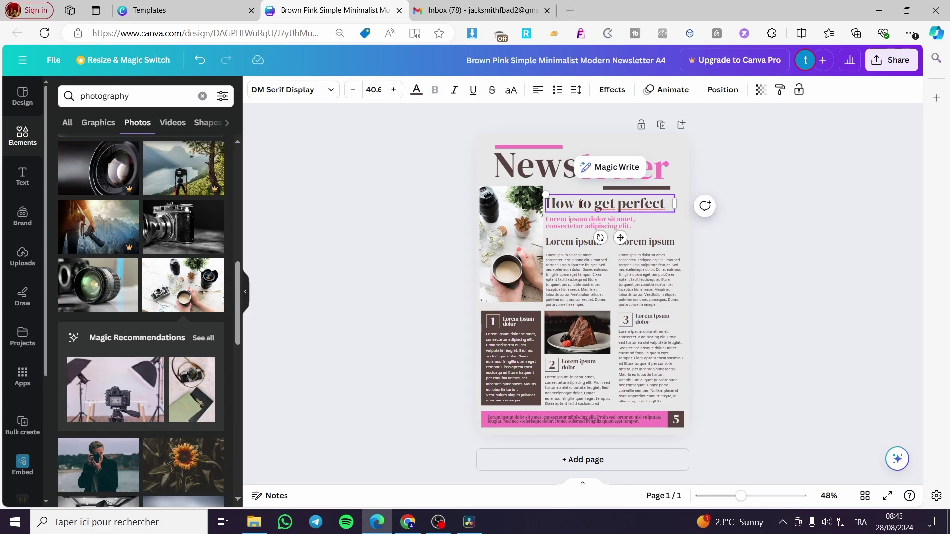
key("Return")
type("Photo")
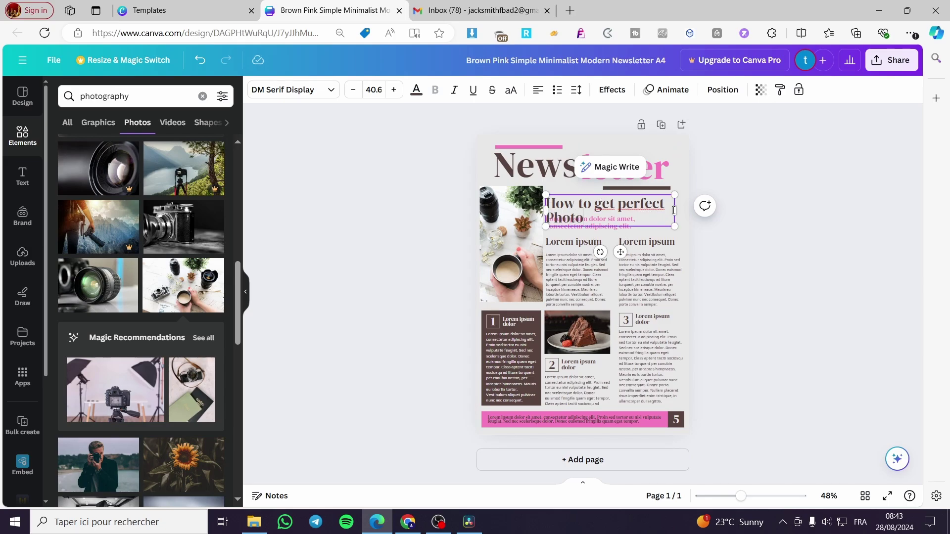
Step: Fit the headline on one line at a font size of about 30.8 and position it above the pink subtitle
left_click_drag(674, 210, 721, 208)
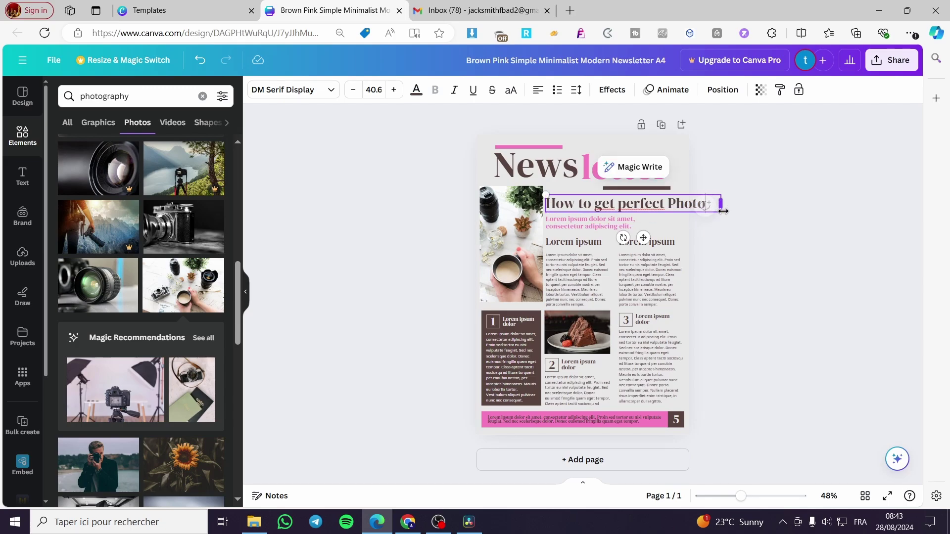
left_click_drag(545, 193, 587, 198)
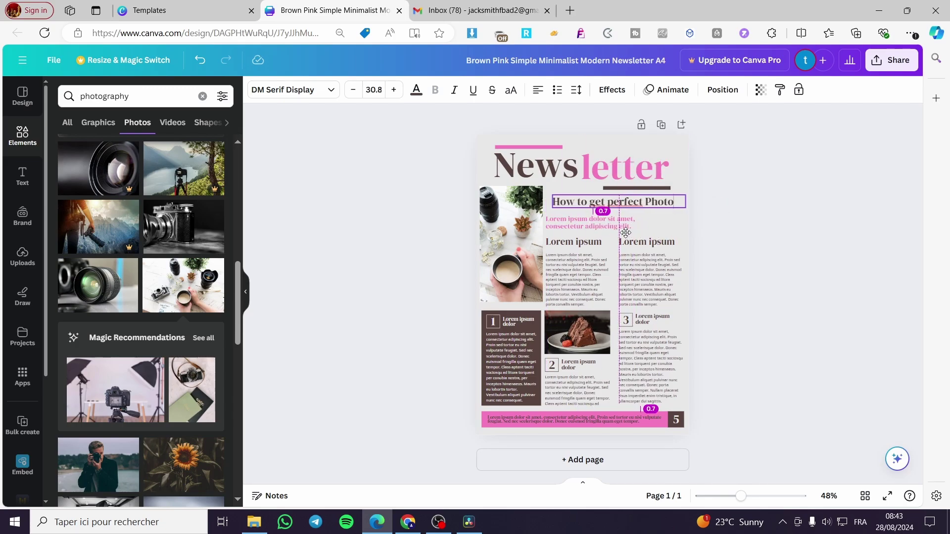
left_click(740, 249)
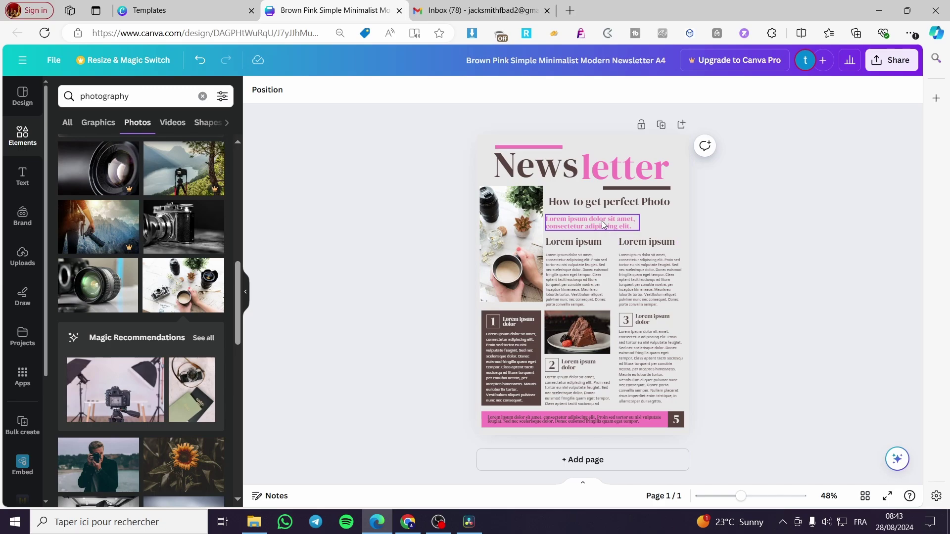
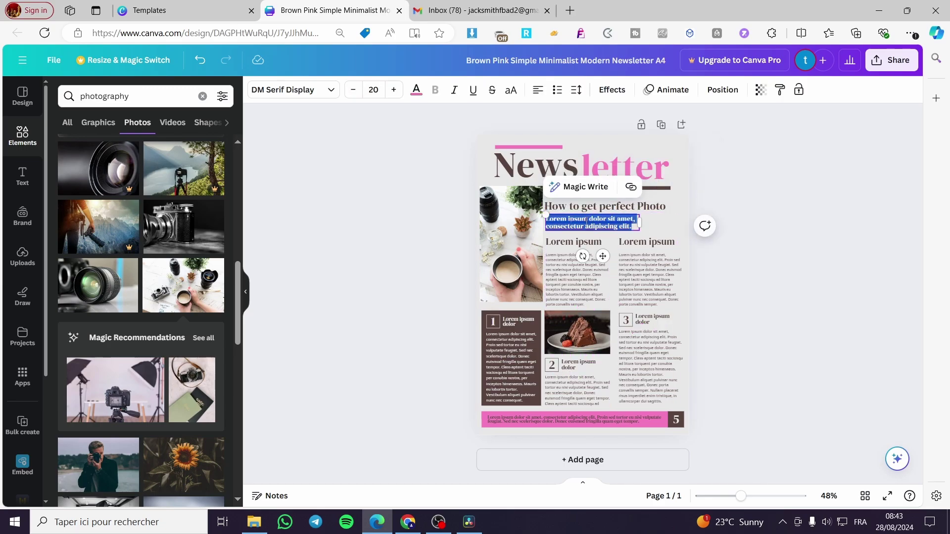
Step: Replace the pink subtitle with "Here are a little article on how to do that" and fit it on one line below the headline
key("BackSpace")
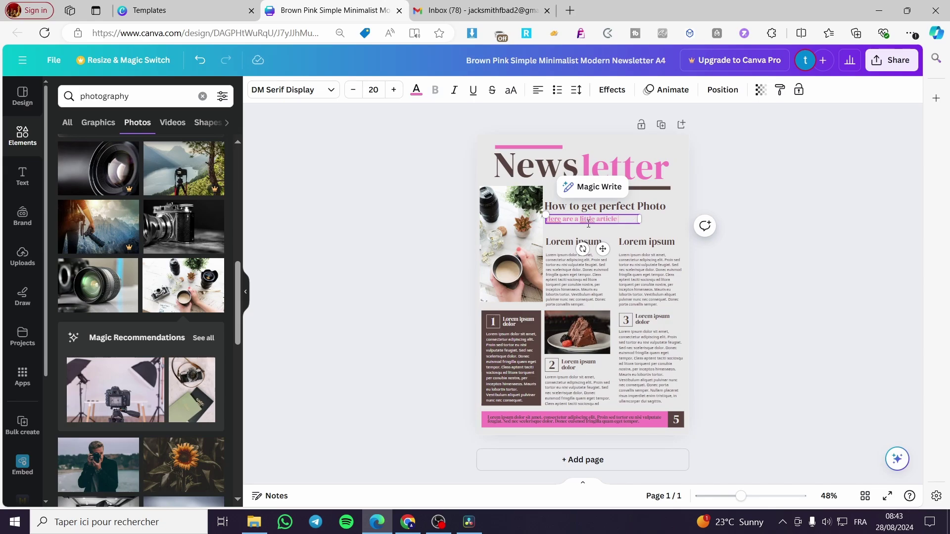
type("w to do that")
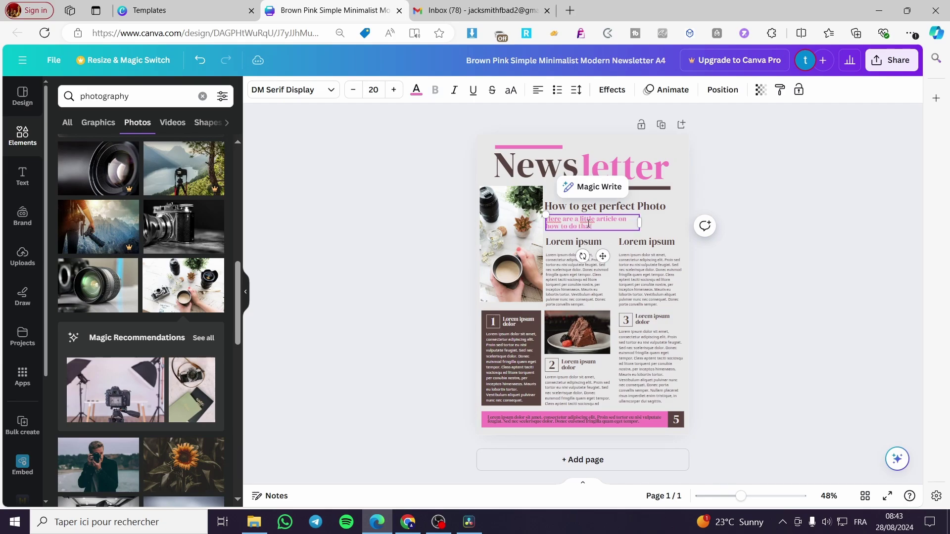
left_click_drag(639, 222, 679, 219)
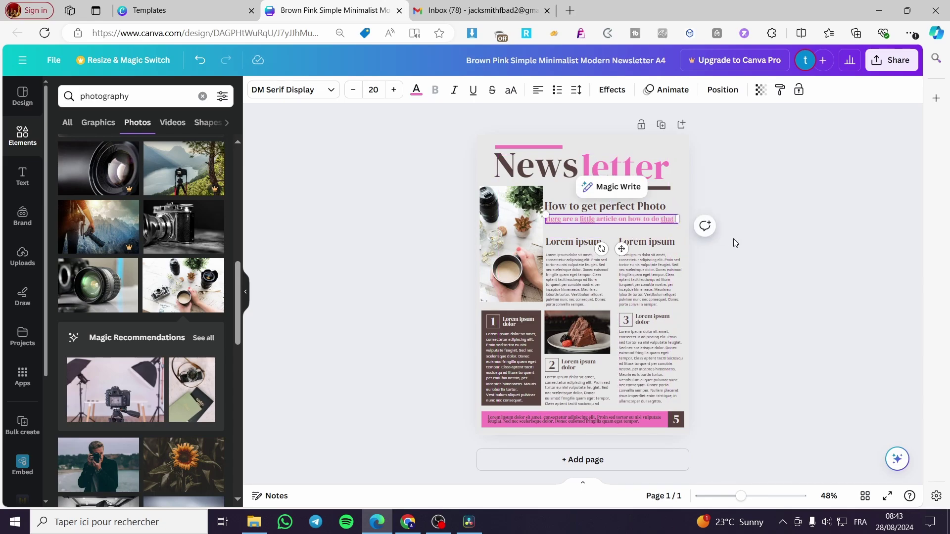
left_click(735, 243)
left_click_drag(597, 219, 594, 223)
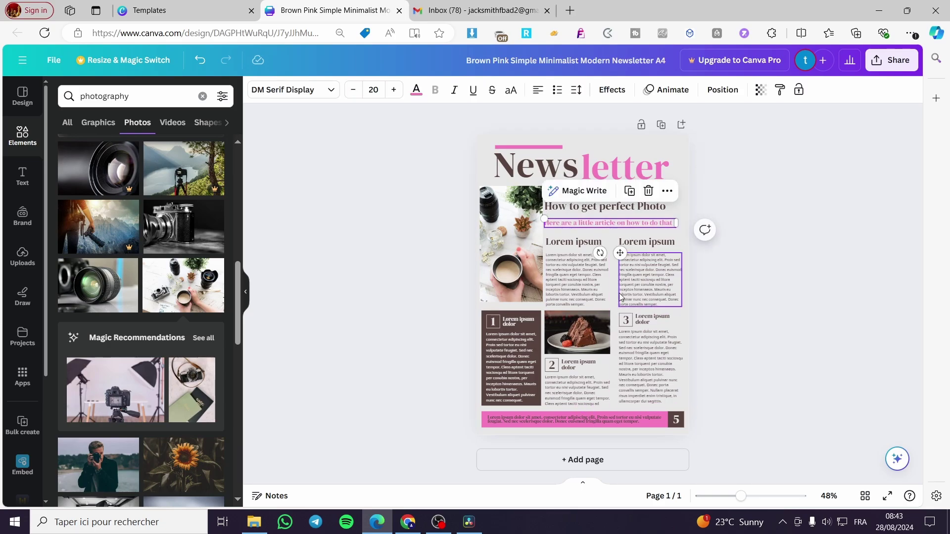
Step: Replace the first article column's "Lorem ipsum" heading with "More lighting"
left_click(572, 247)
double_click(572, 248)
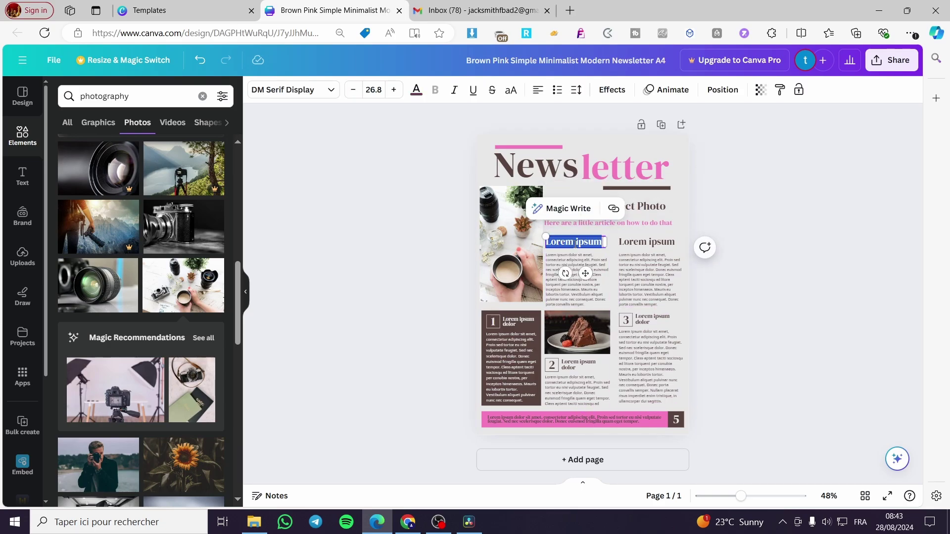
type("More lightning")
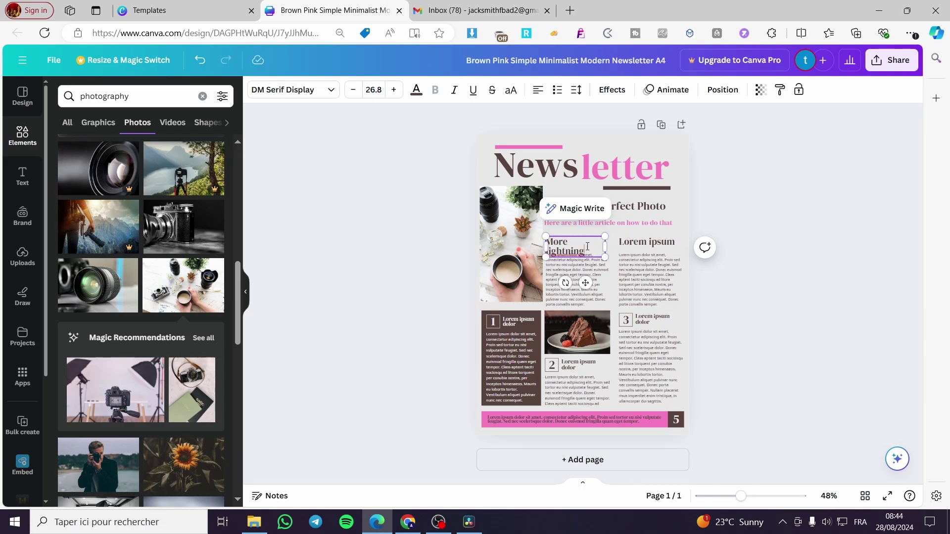
left_click(570, 250)
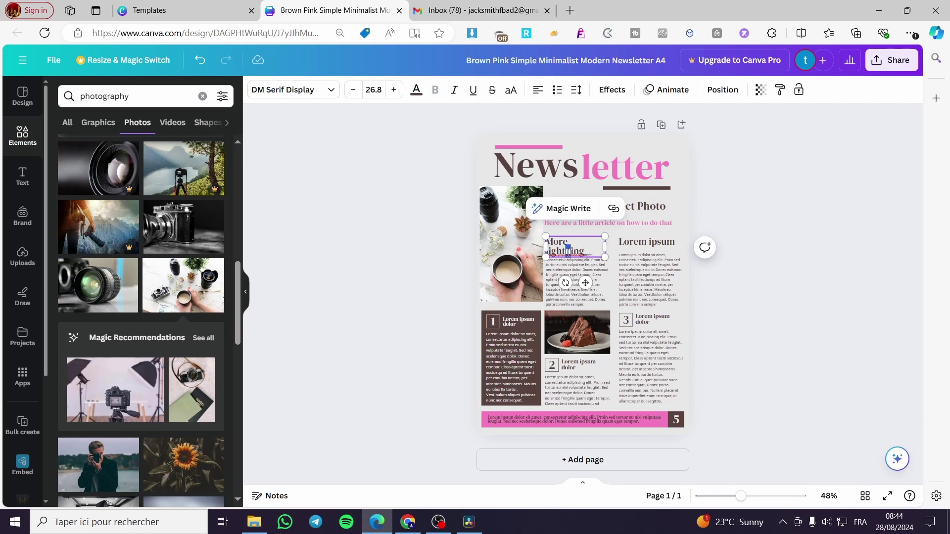
key("BackSpace")
Step: Replace the second article column's "Lorem ipsum" heading with "Great lens"
double_click(646, 242)
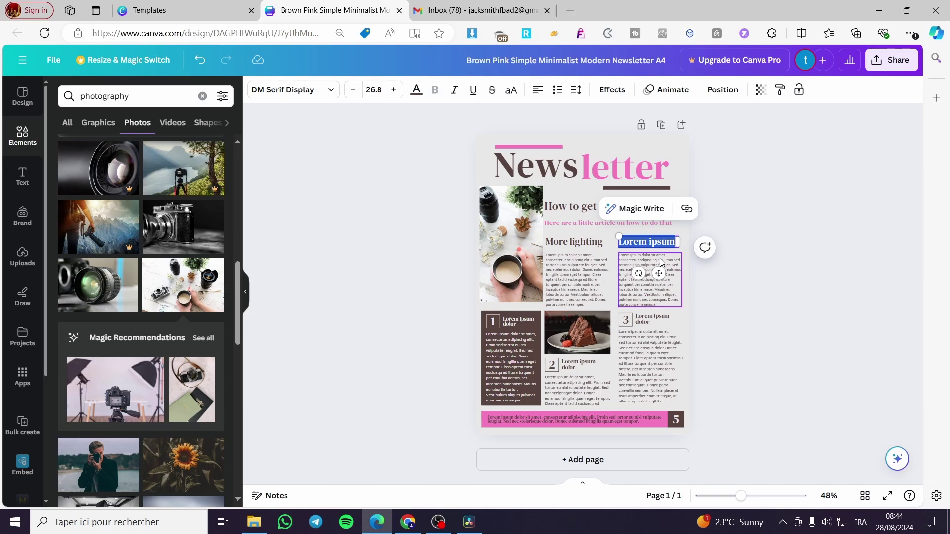
type("Great lens")
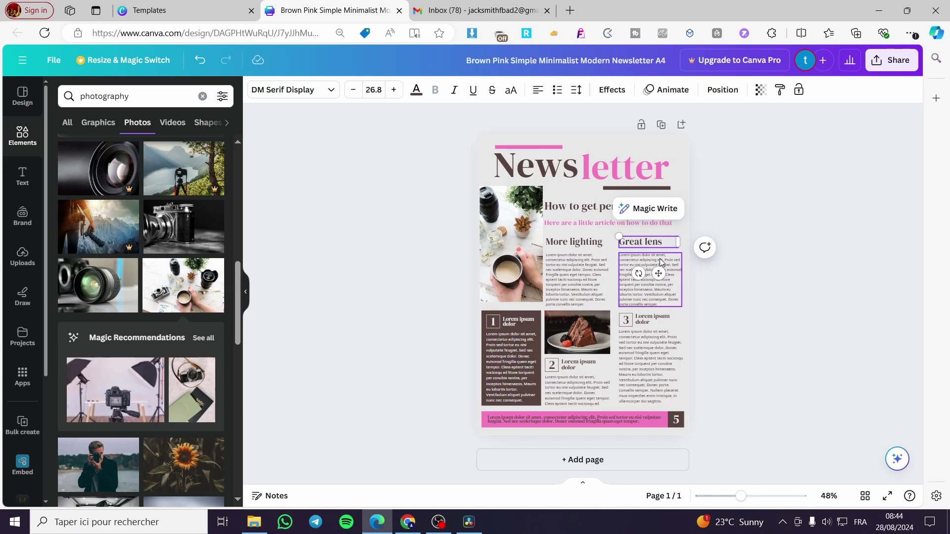
left_click(781, 291)
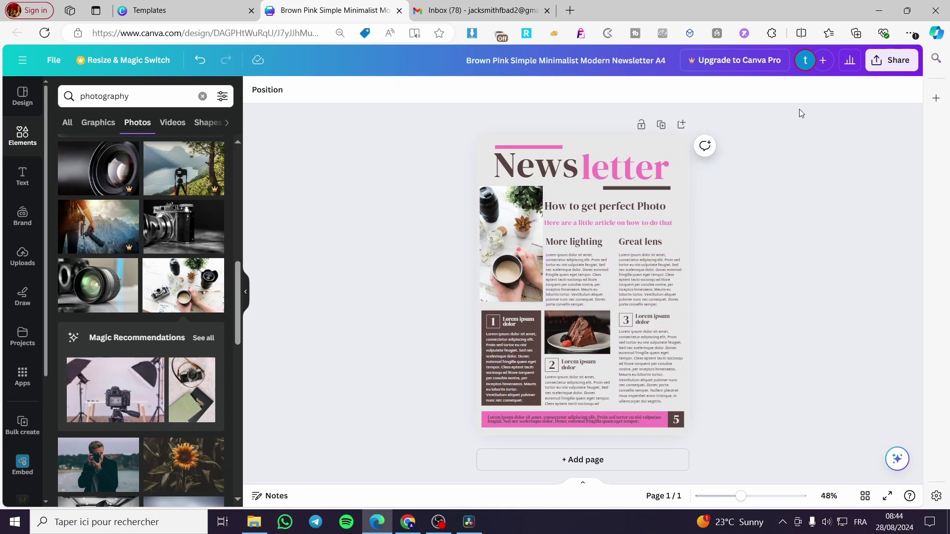
Step: Download the newsletter design as a PNG file
left_click(899, 64)
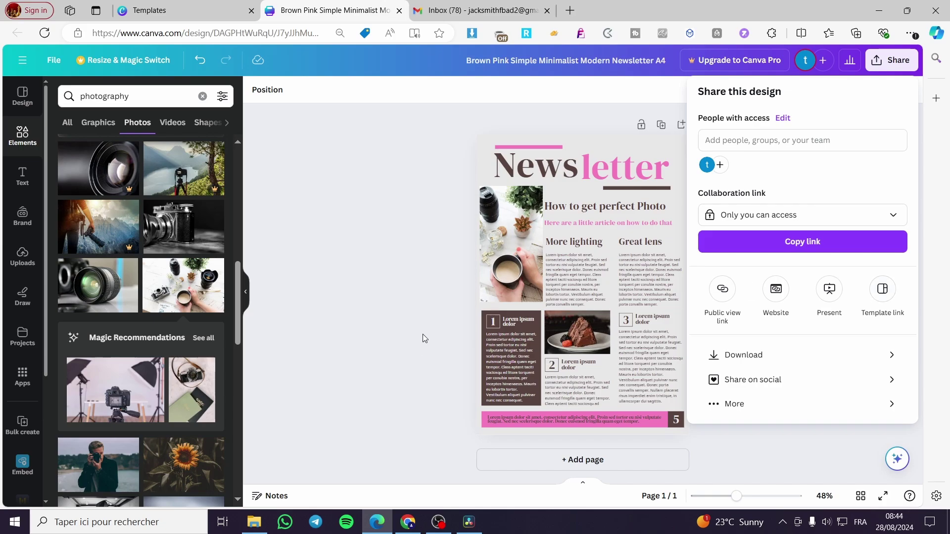
left_click(772, 356)
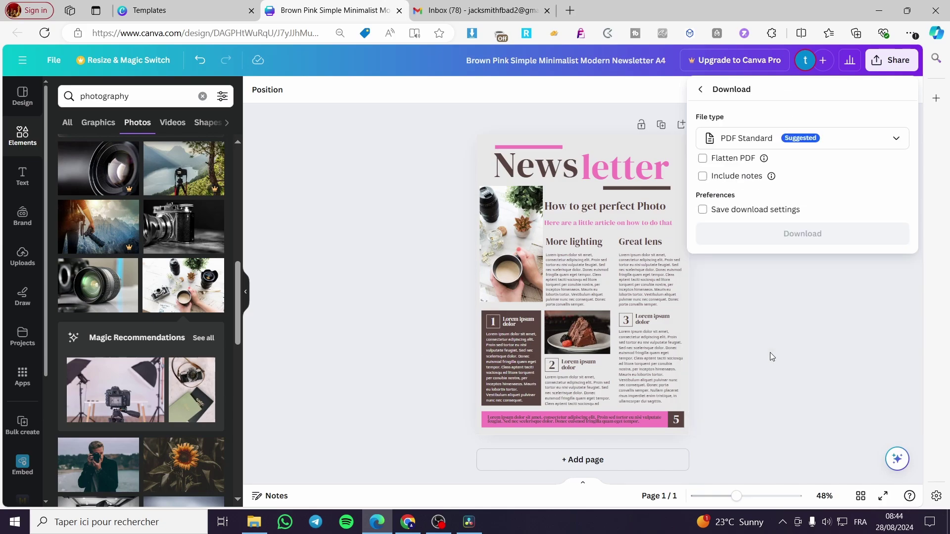
left_click(833, 139)
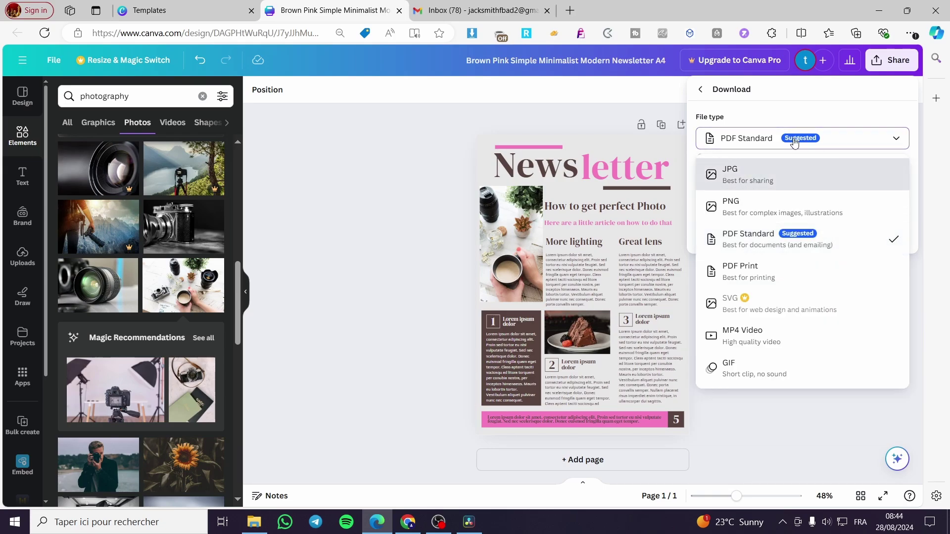
left_click(778, 205)
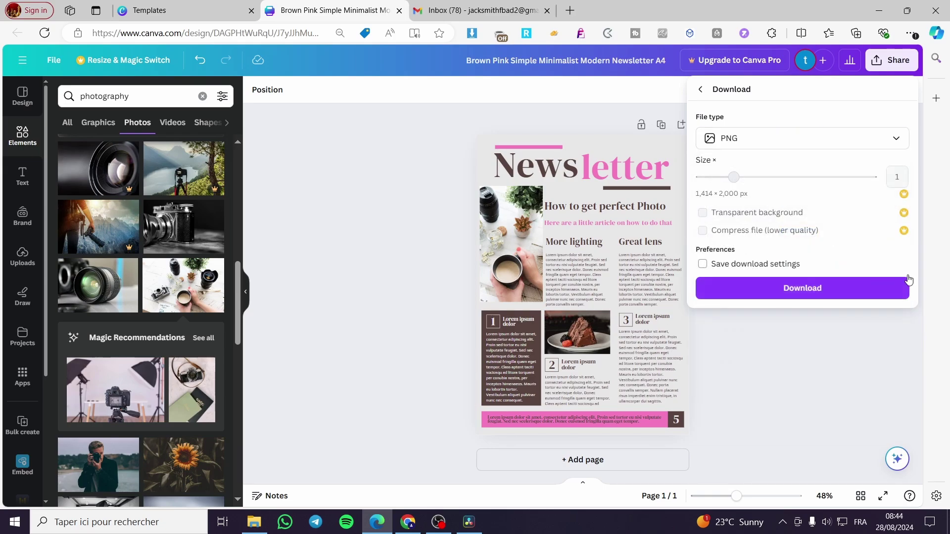
left_click(831, 290)
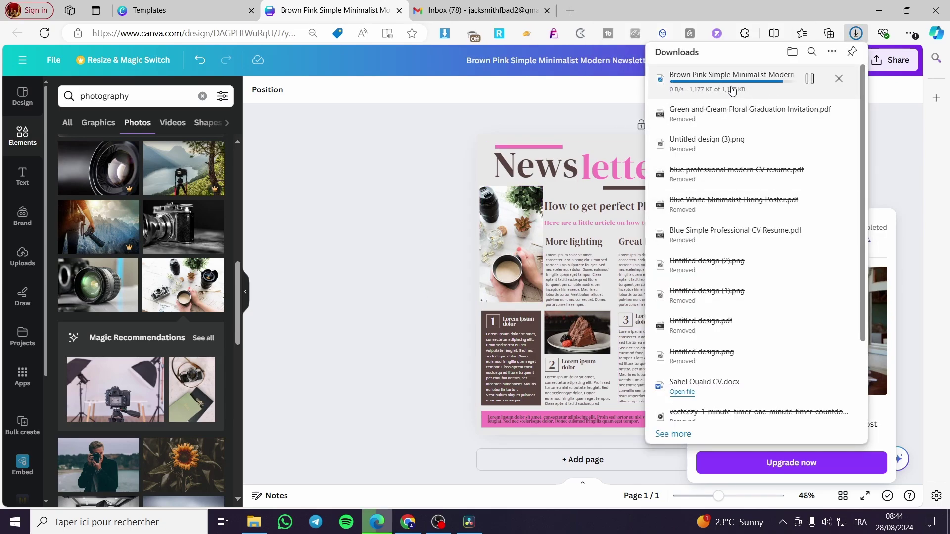
Step: Switch to Gmail and start a new message with the subject "Monthly Newsletter"
key("ctrl+Tab")
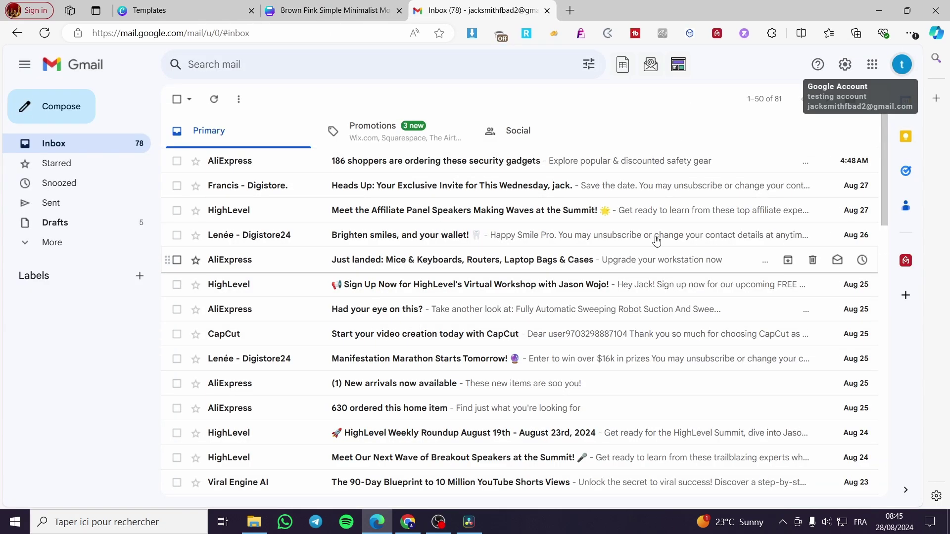
left_click(63, 113)
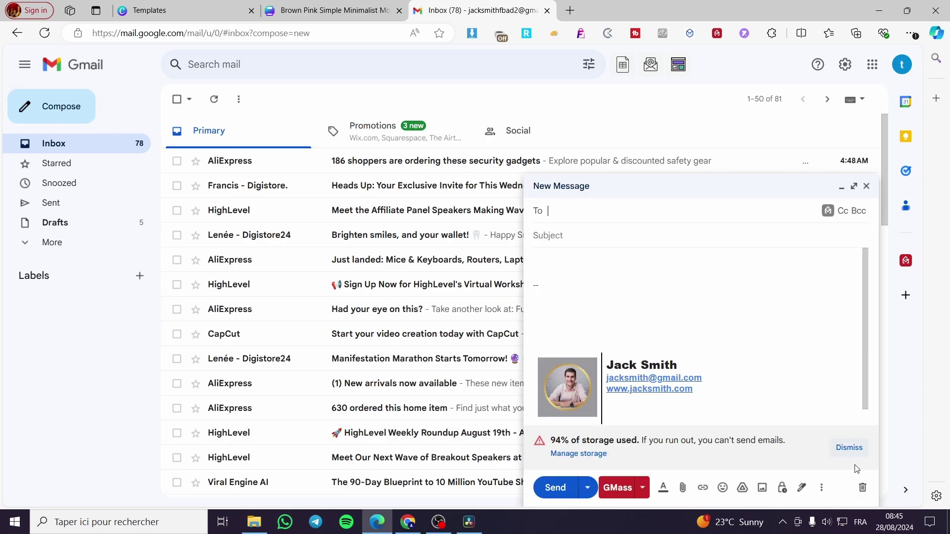
left_click(848, 448)
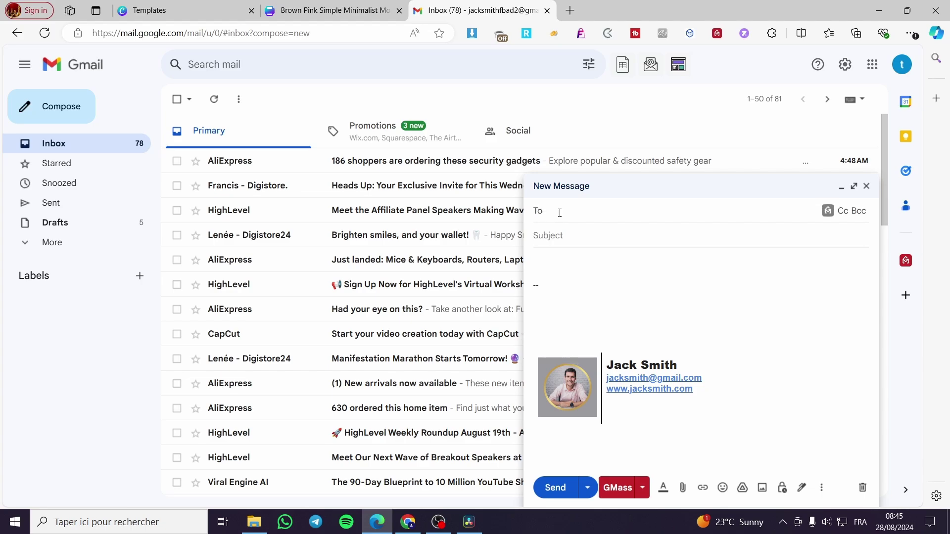
left_click(582, 237)
type("Monthly Newsletter")
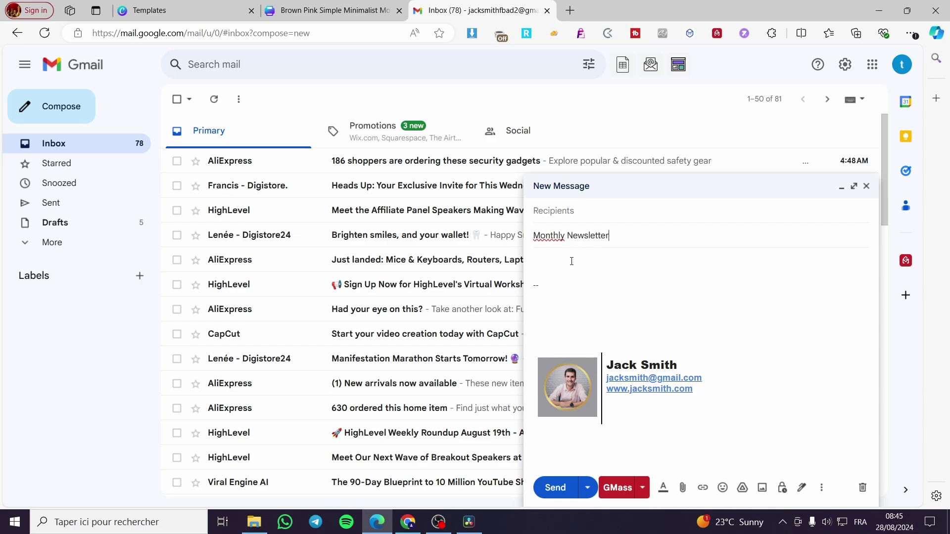
Step: Insert the downloaded newsletter PNG as an inline image in the message body
left_click(571, 262)
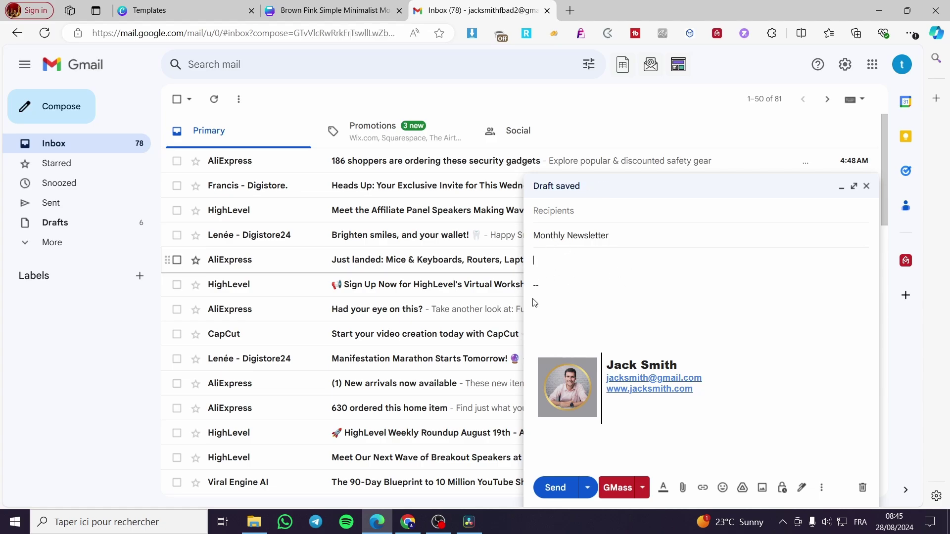
left_click(910, 34)
left_click(809, 204)
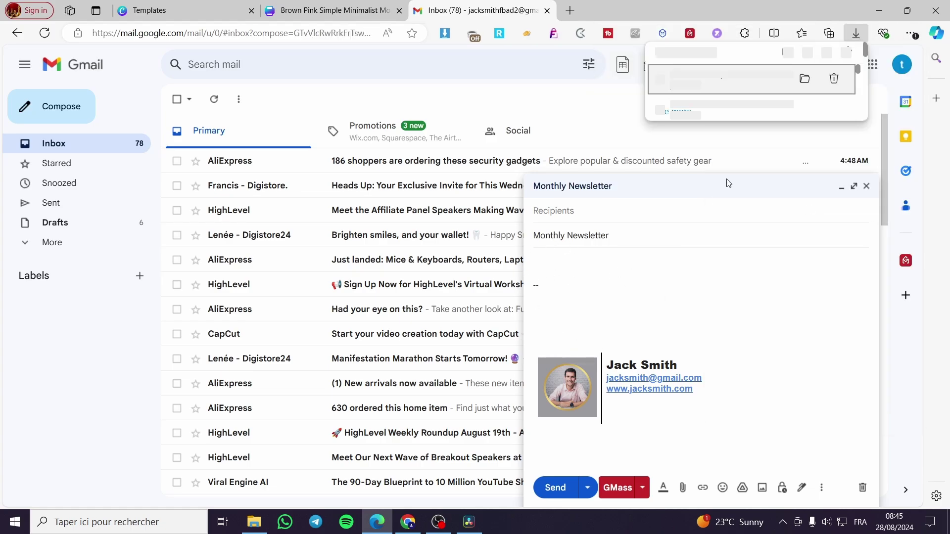
left_click_drag(712, 74, 610, 423)
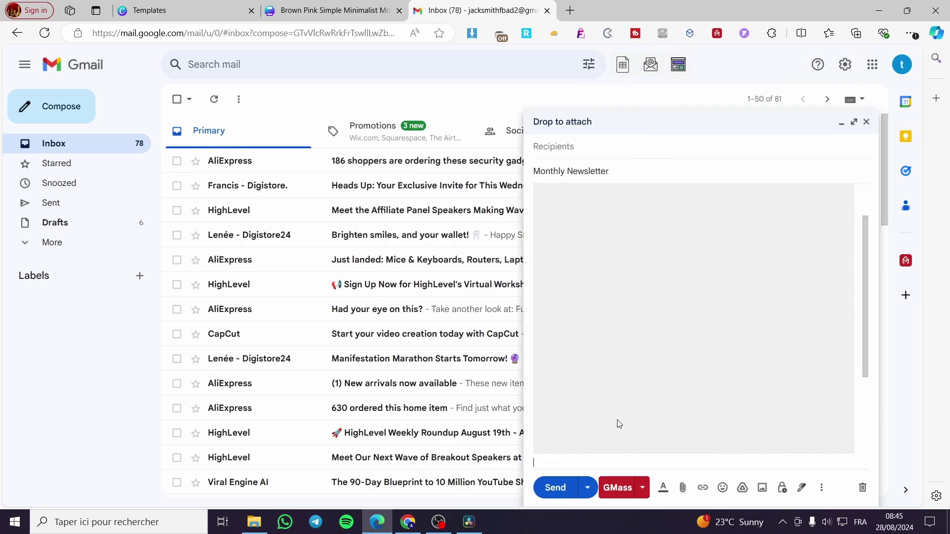
left_click_drag(716, 344, 689, 316)
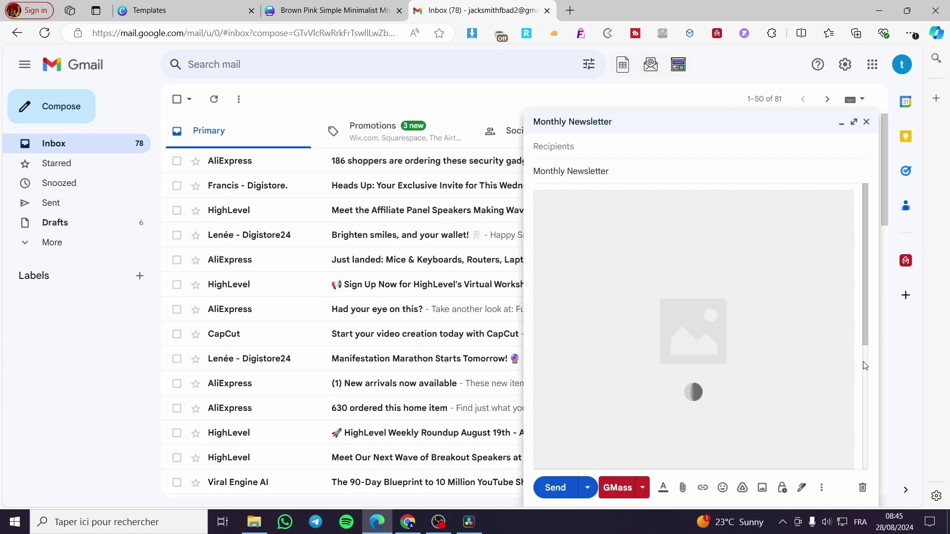
Step: Switch back to Canva and add a second page using the first page of the Beige Aesthetic Marketing Studio Monthly Newsletter template
left_click(346, 10)
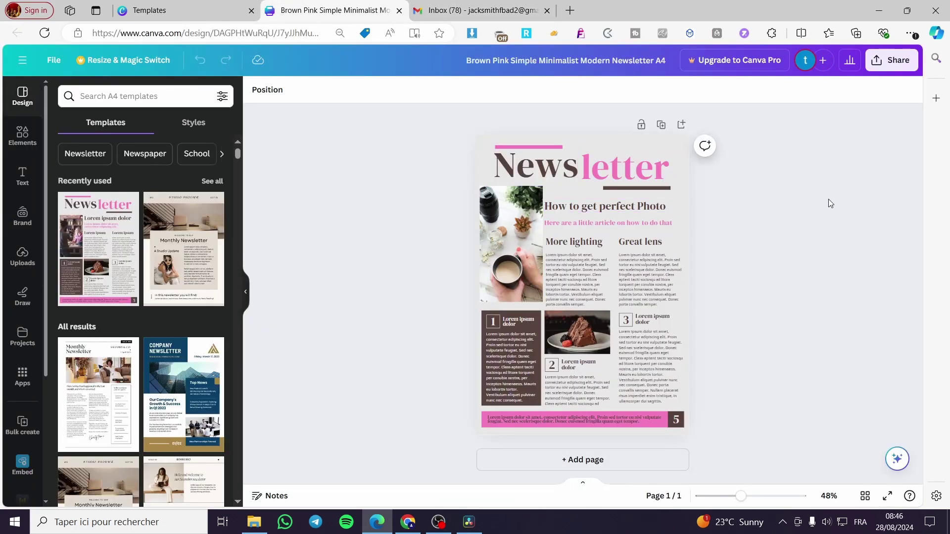
left_click(584, 460)
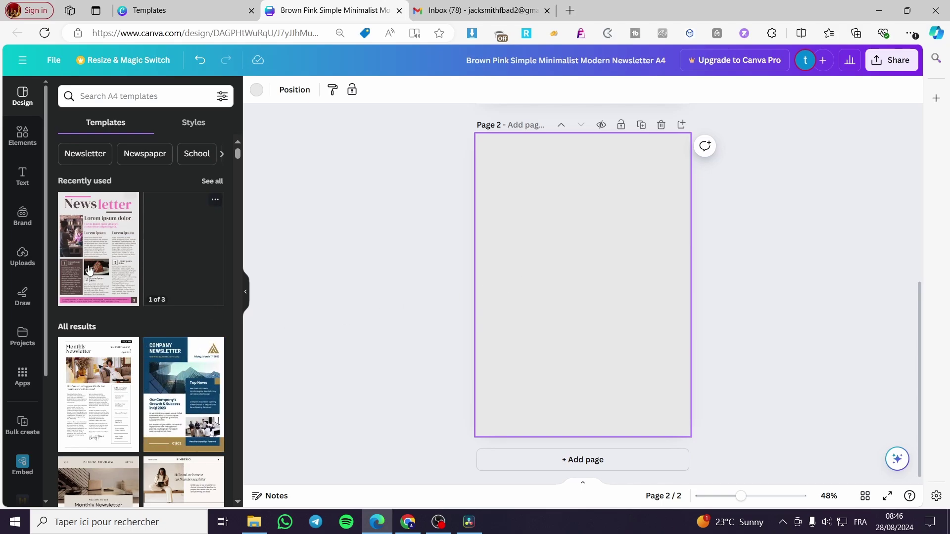
left_click(178, 264)
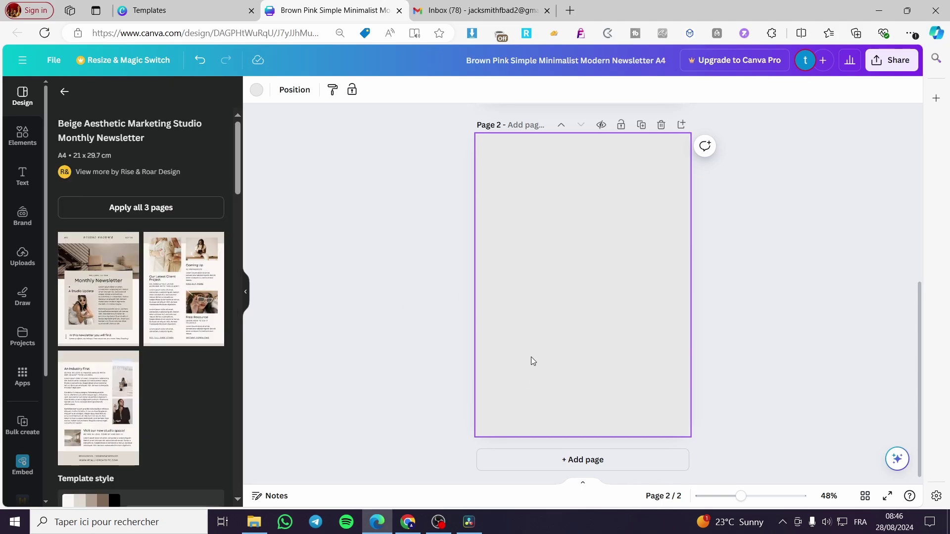
left_click(100, 303)
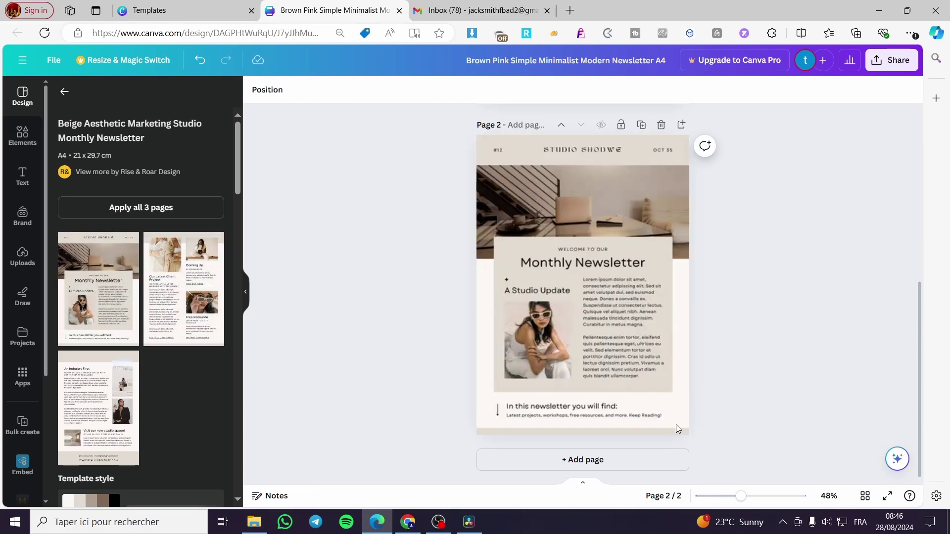
Step: Add pages 3 and 4 and fill them with the beige template's second and third pages
left_click(622, 472)
left_click(180, 287)
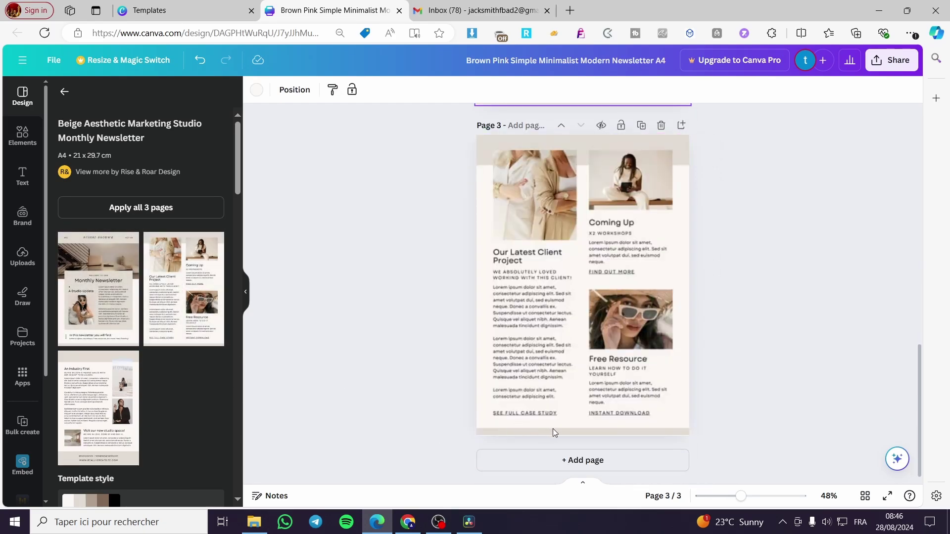
left_click(595, 460)
left_click(97, 408)
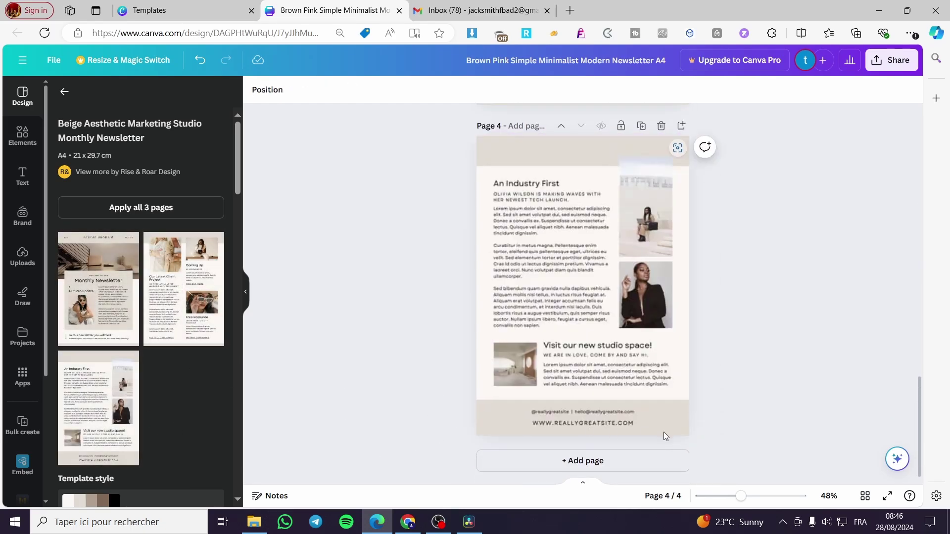
Step: Review the four newsletter pages, create a public view link for the design, and copy the link
scroll(629, 425, "up", 5)
scroll(629, 425, "up", 10)
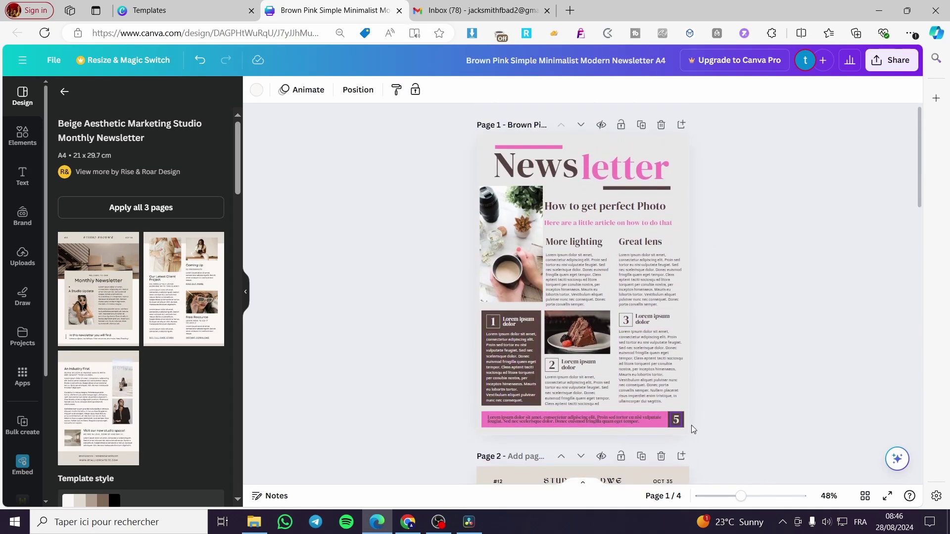
scroll(712, 418, "down", 5)
scroll(712, 366, "down", 4)
scroll(742, 346, "up", 10)
left_click(890, 60)
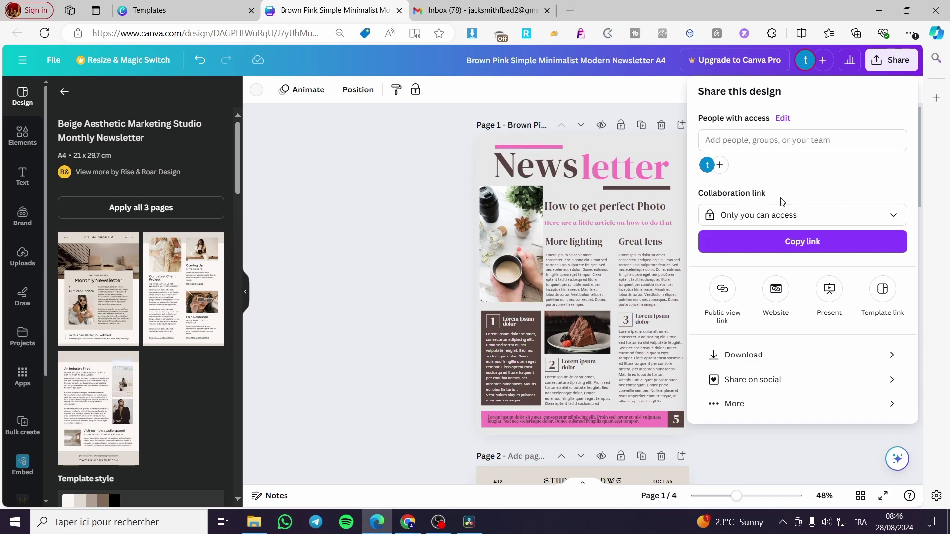
left_click(723, 292)
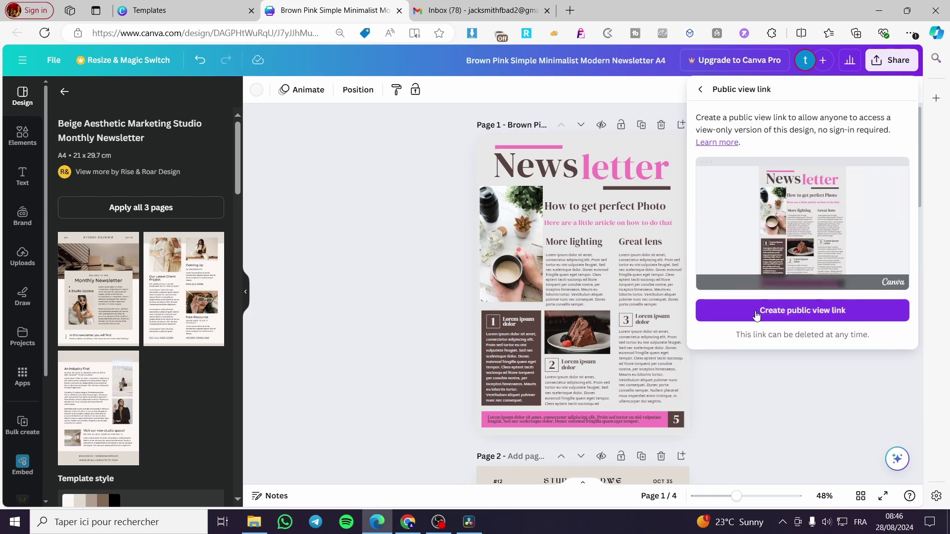
left_click(812, 312)
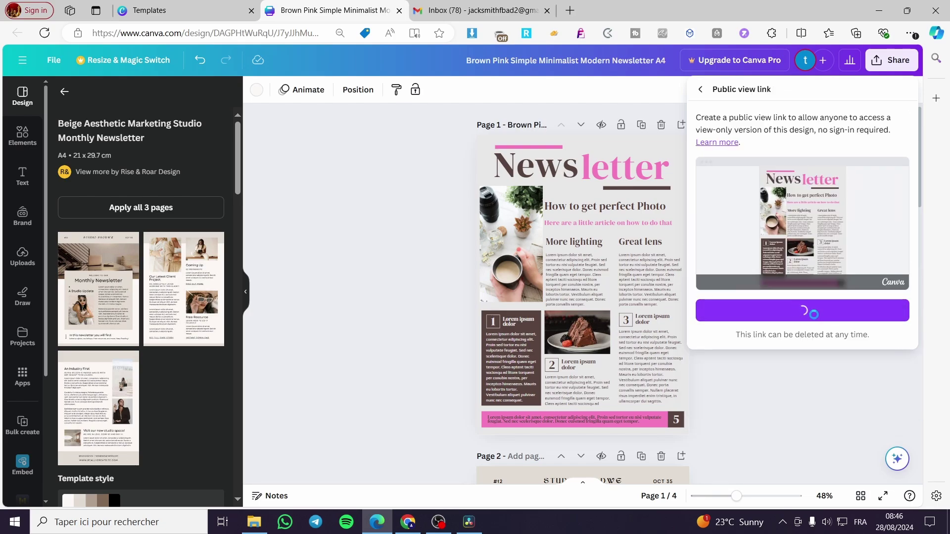
left_click(895, 300)
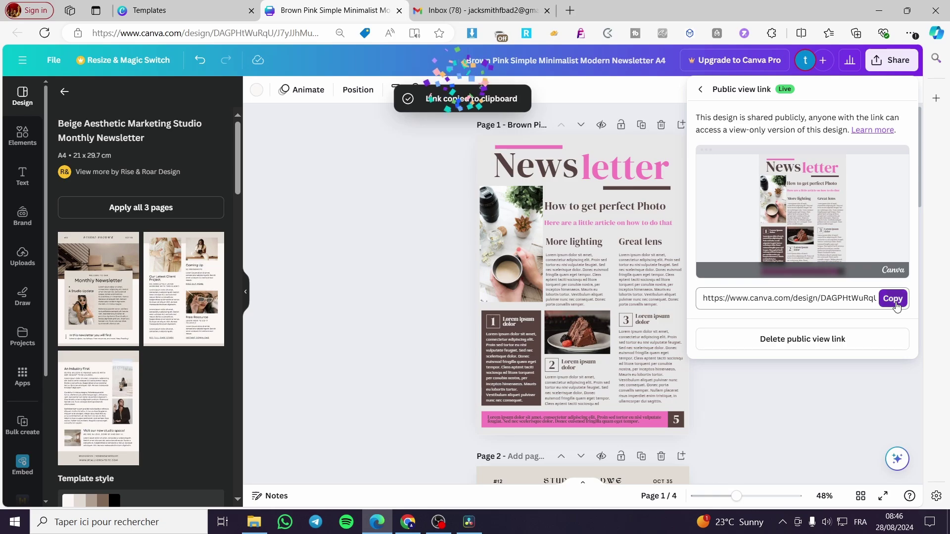
Step: Open the design's public view link in a new browser tab
left_click(827, 299)
right_click(826, 298)
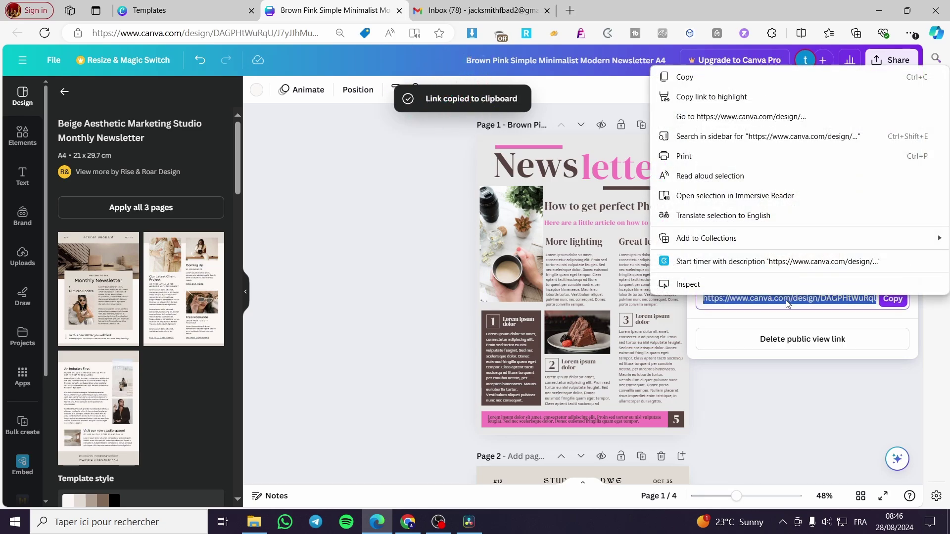
left_click(760, 118)
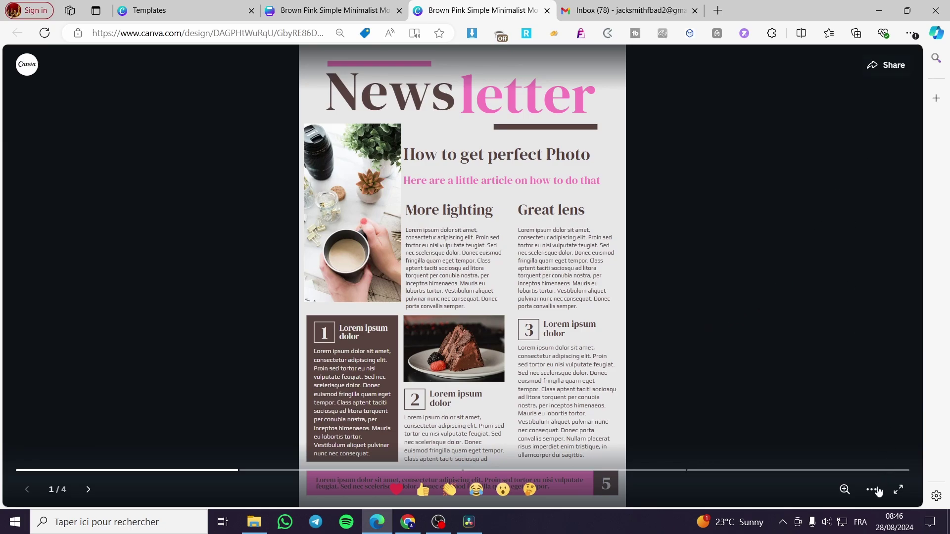
Step: Try the zoom control in the public view and open the document for editing from its options
left_click(844, 489)
left_click_drag(677, 465, 658, 473)
left_click(871, 496)
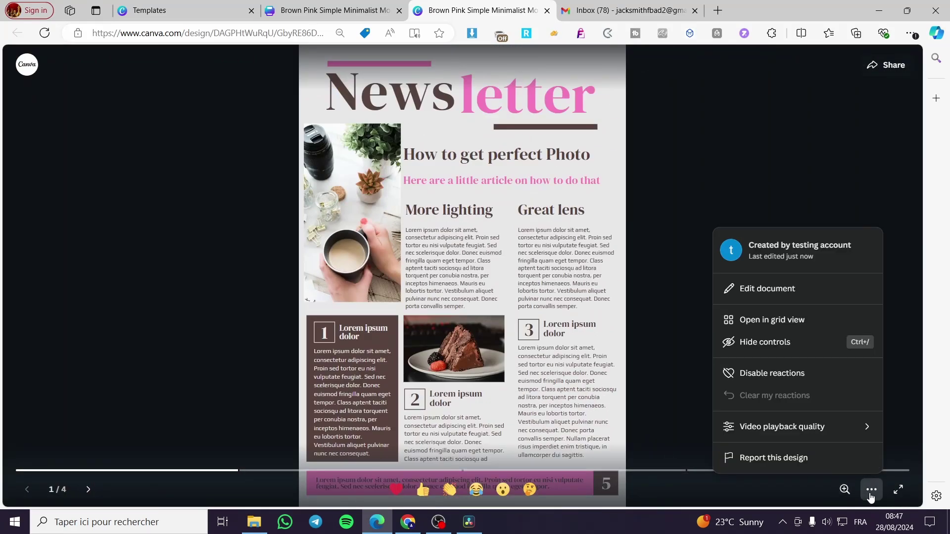
left_click(768, 289)
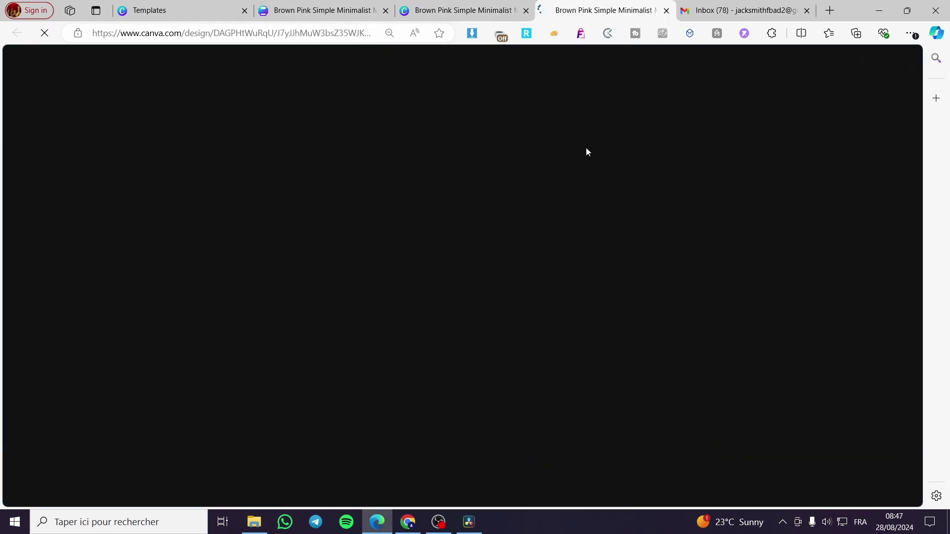
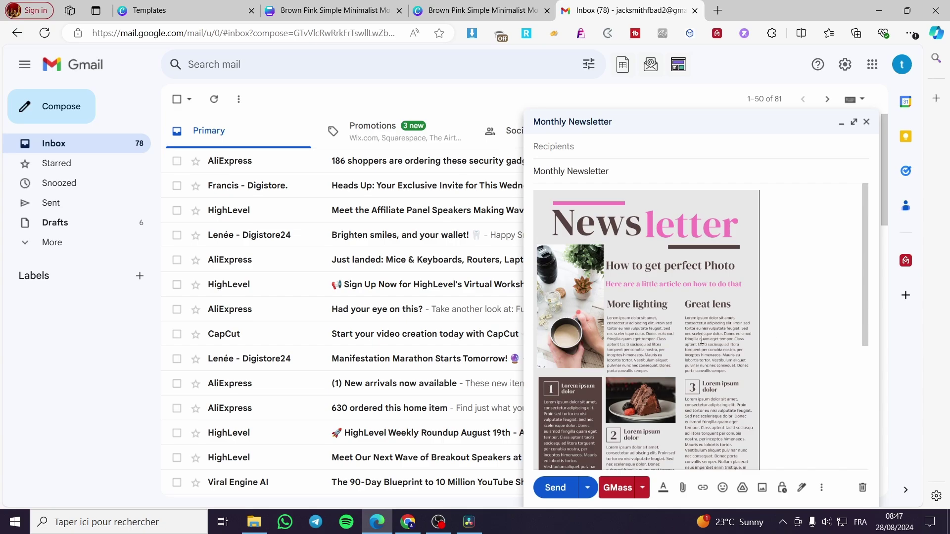
key("ctrl+a")
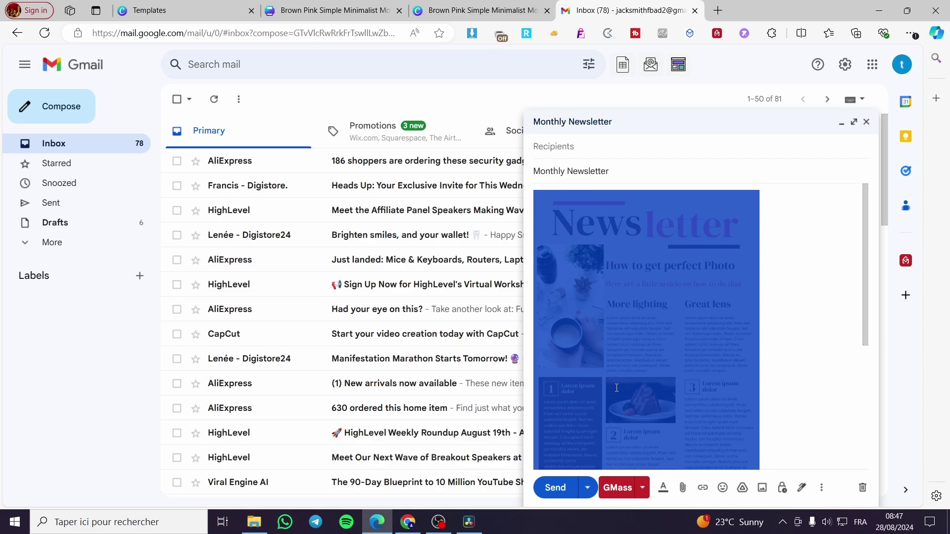
left_click(821, 488)
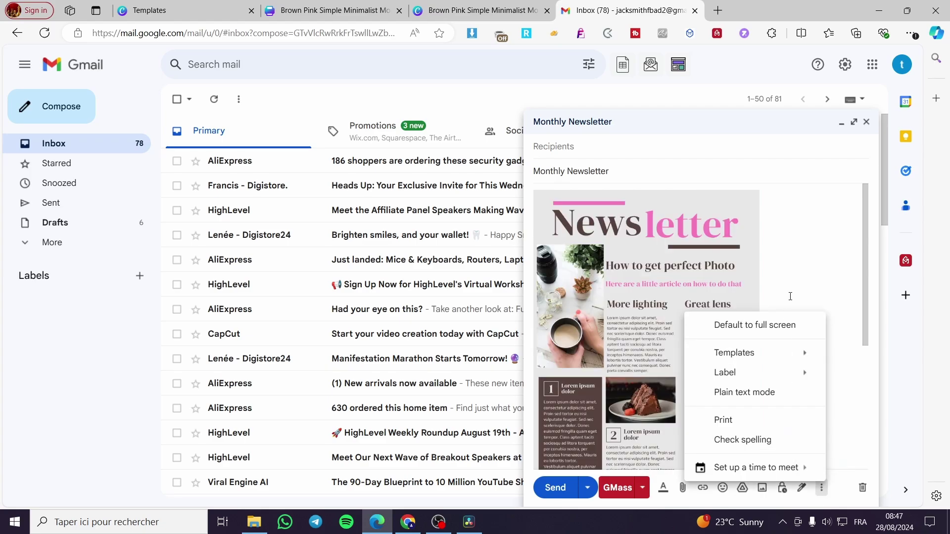
left_click(799, 344)
Step: Start a link on the newsletter image in the message body and set its display text to Monthly Newsletter
key("ctrl+a")
right_click(691, 353)
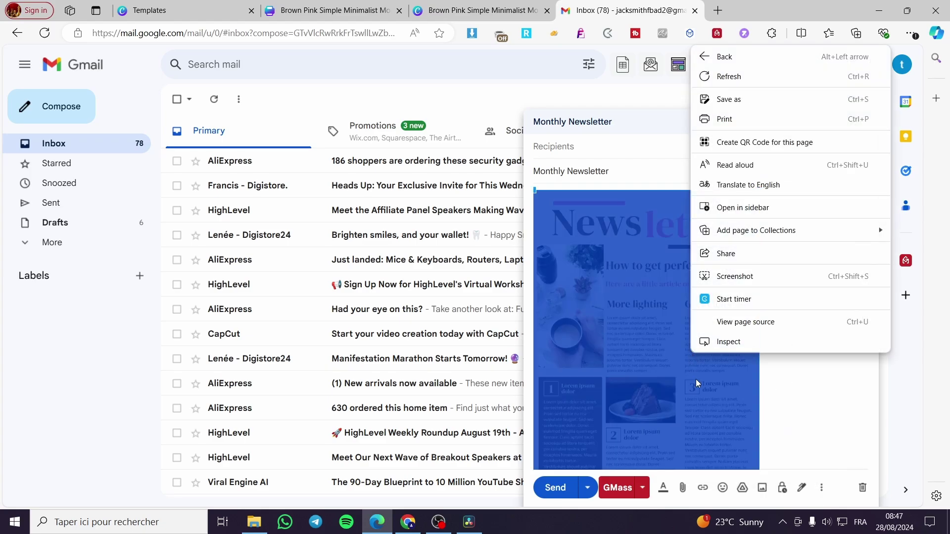
left_click(702, 488)
key("Escape")
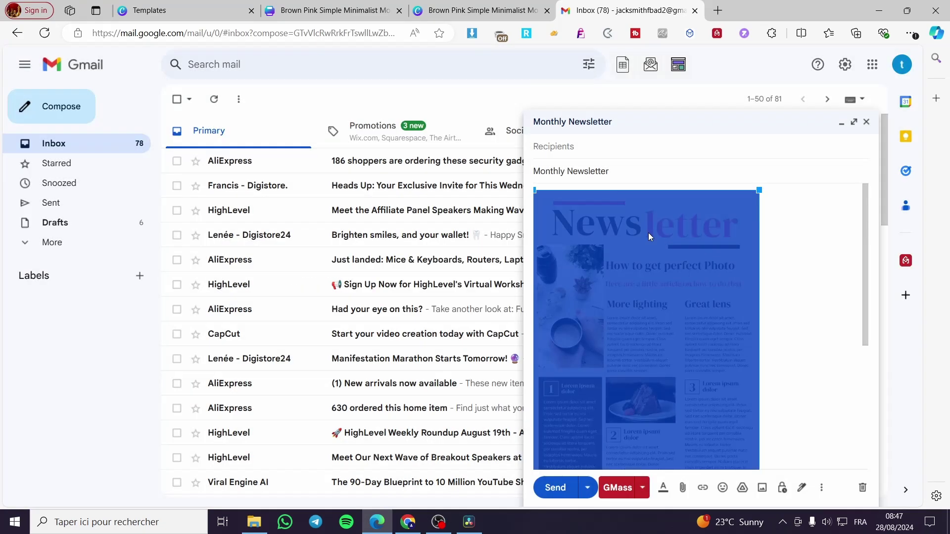
left_click(703, 494)
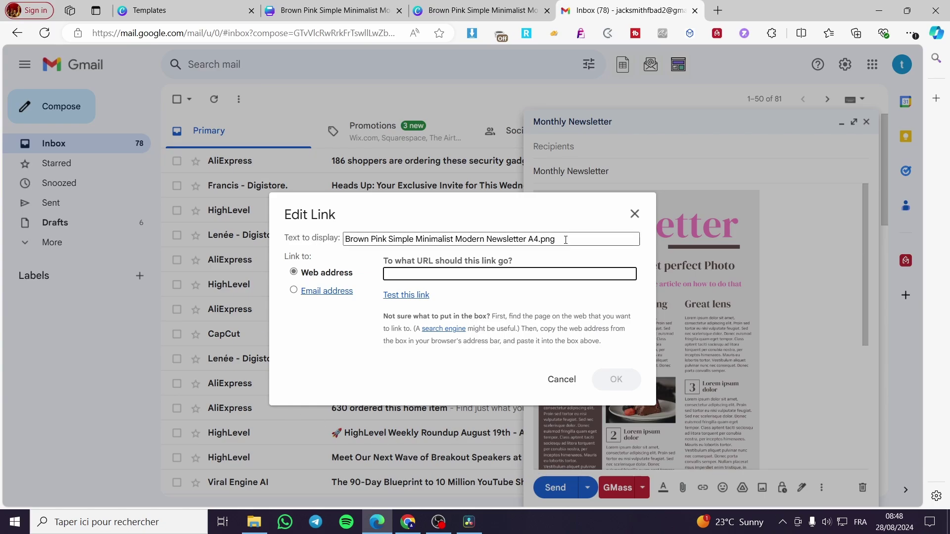
left_click_drag(566, 240, 528, 240)
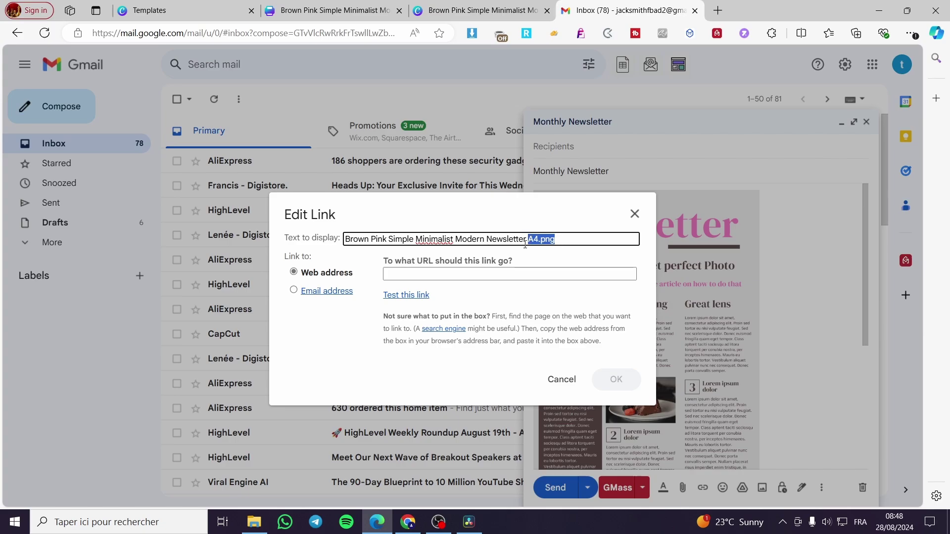
key("BackSpace")
left_click_drag(483, 239, 347, 239)
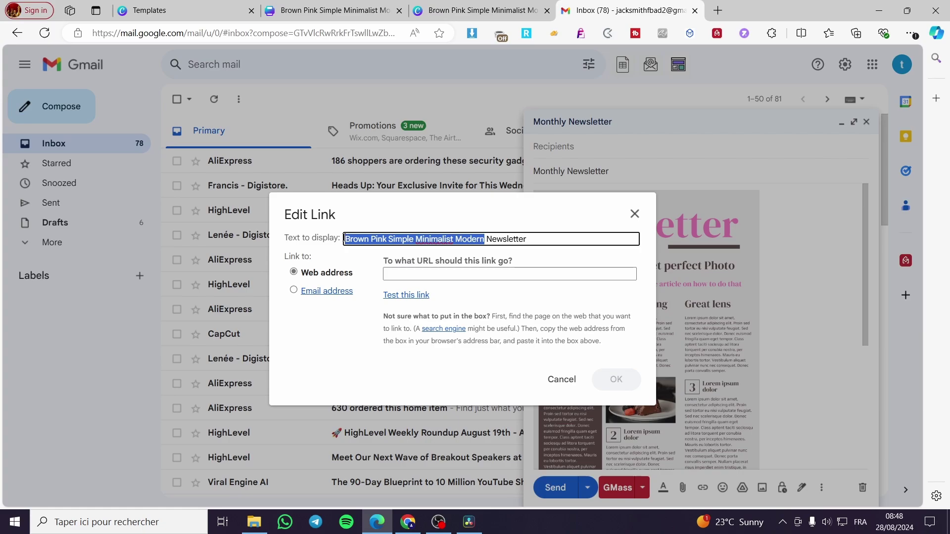
type("Month")
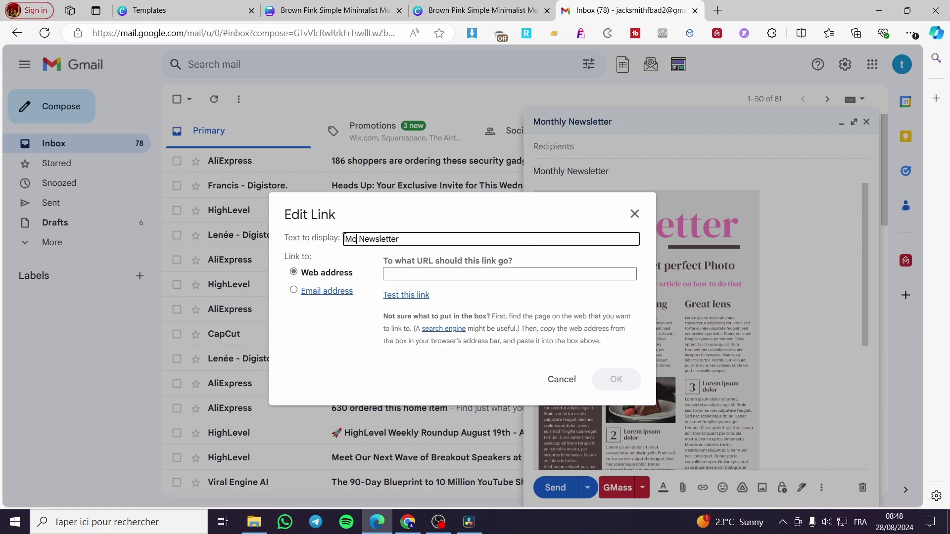
type("ly")
Step: Paste the copied Canva public view link as the image link's web address, check the URL from its start, and apply it
left_click(401, 273)
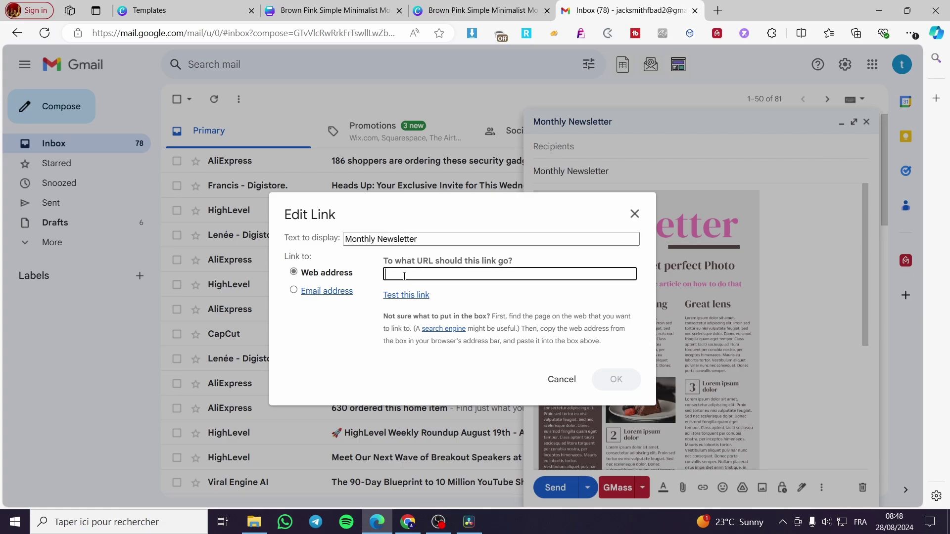
key("ctrl+v")
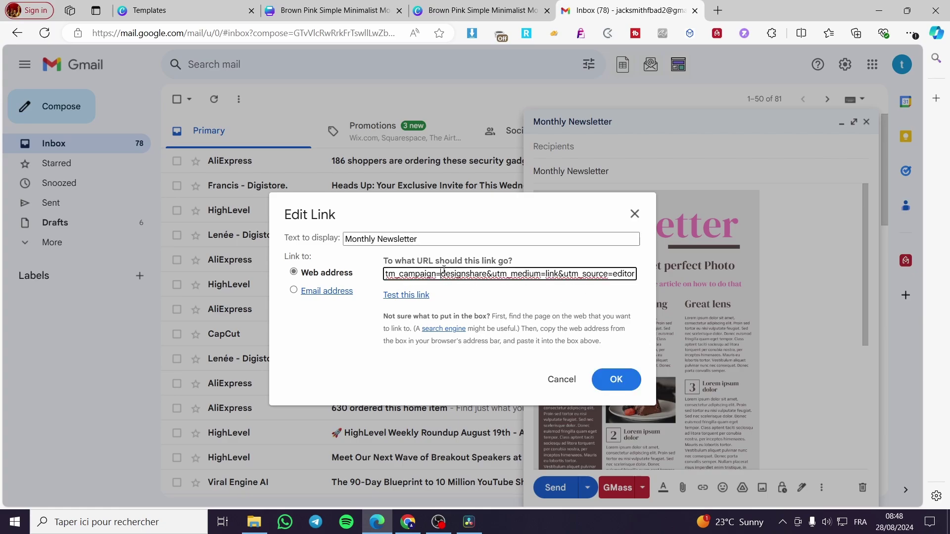
key("Left")
key("Left")
key("Left")
key("Left")
key("Left")
key("Left")
key("Left")
key("Left")
key("Left")
key("Left")
key("Left")
key("Left")
key("Left")
key("Left")
key("Left")
key("Left")
key("Left")
key("Left")
key("Left")
key("Left")
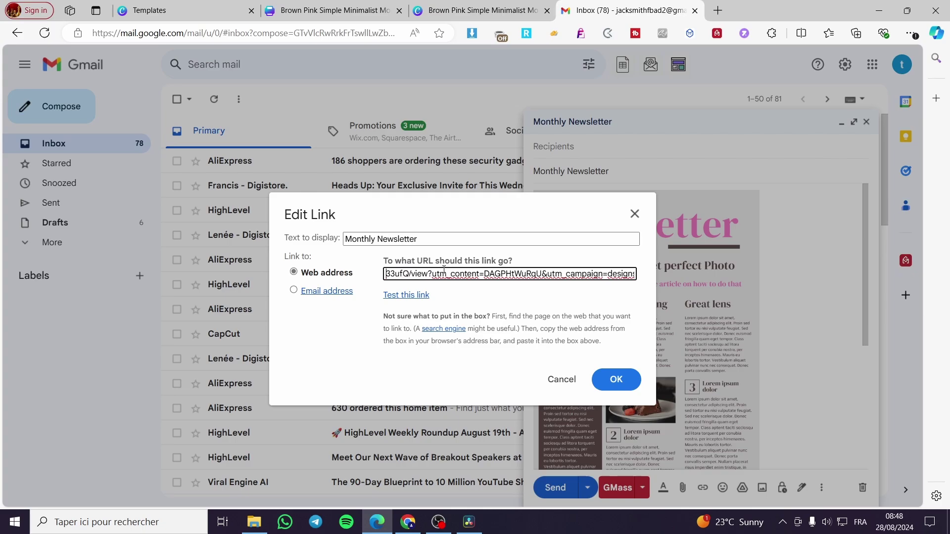
key("Left")
key("Left")
key("Left")
key("Left")
key("Left")
key("Left")
key("Left")
key("Left")
key("Left")
key("Left")
key("Left")
key("Left")
key("Left")
key("Left")
key("Left")
key("Left")
key("Left")
key("Left")
key("Left")
key("Left")
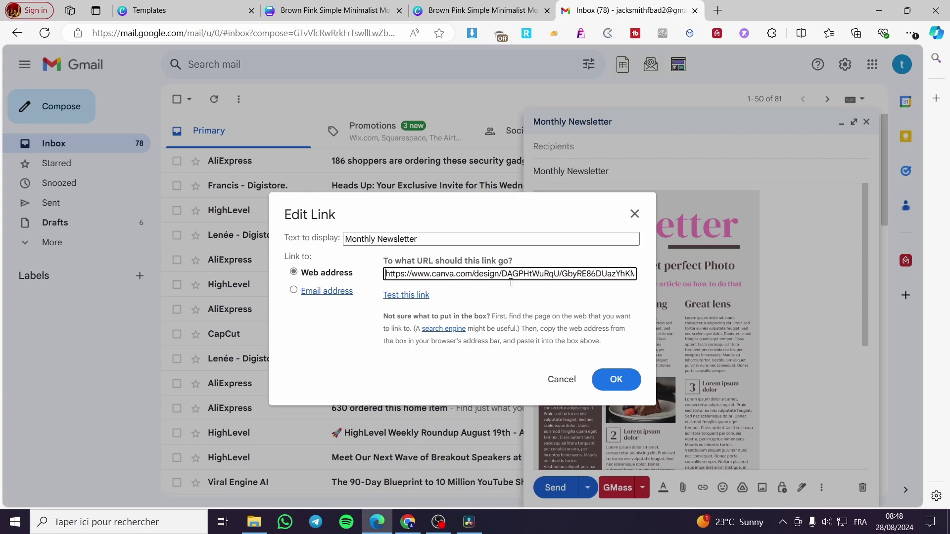
left_click(615, 380)
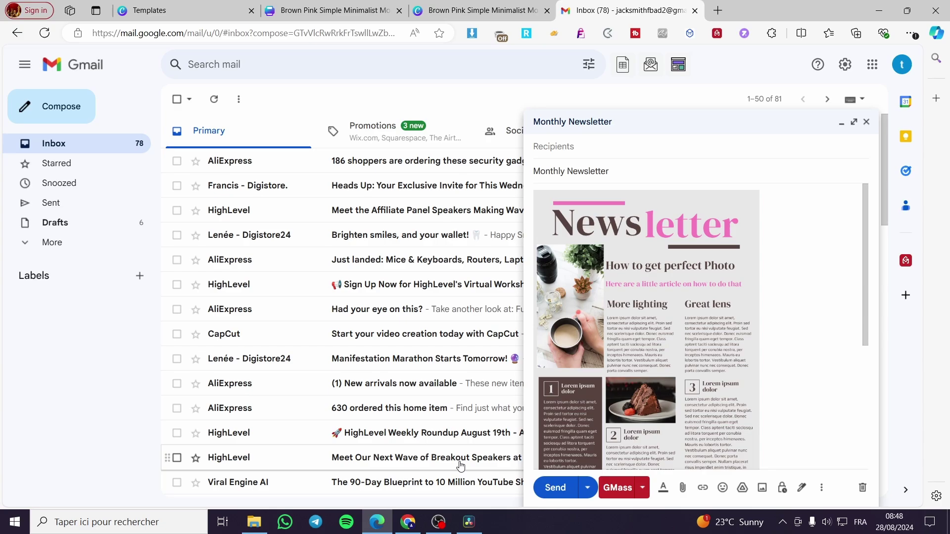
Step: Check the message body, add the testing account's e-mail address as recipient, and send the Monthly Newsletter message
scroll(723, 338, "down", 3)
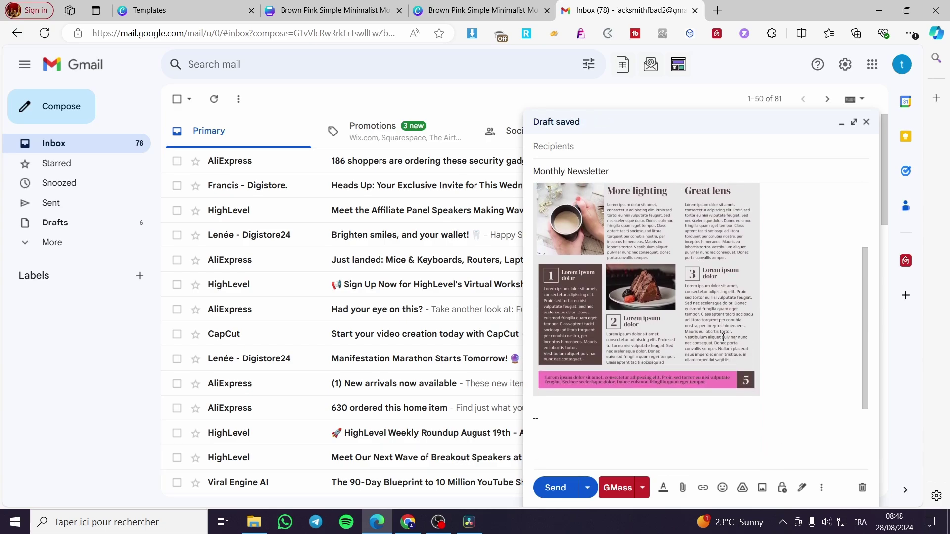
scroll(723, 338, "up", 3)
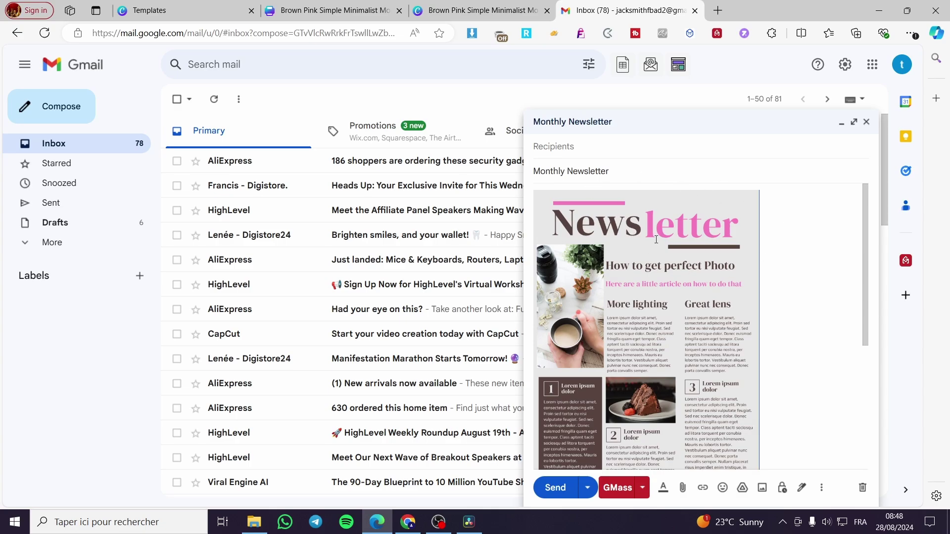
left_click(560, 146)
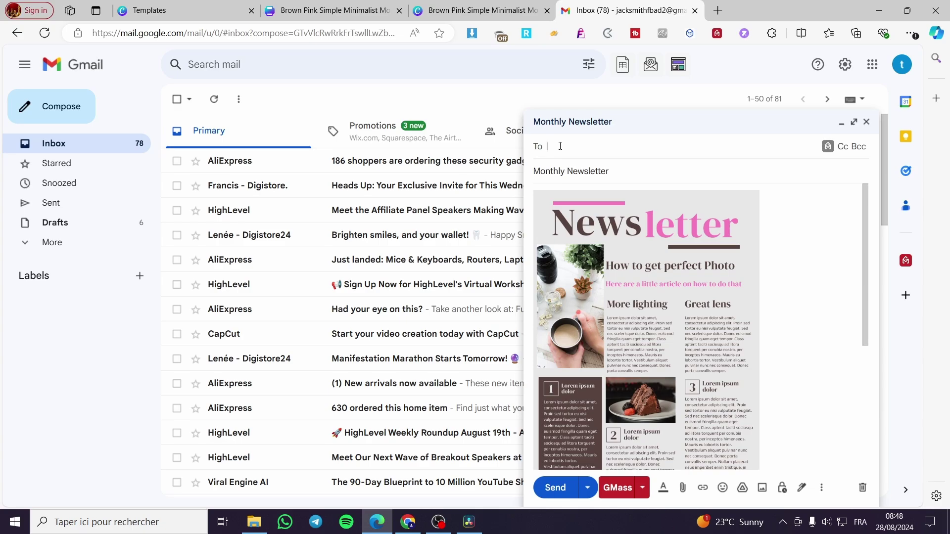
type("jax")
key("BackSpace")
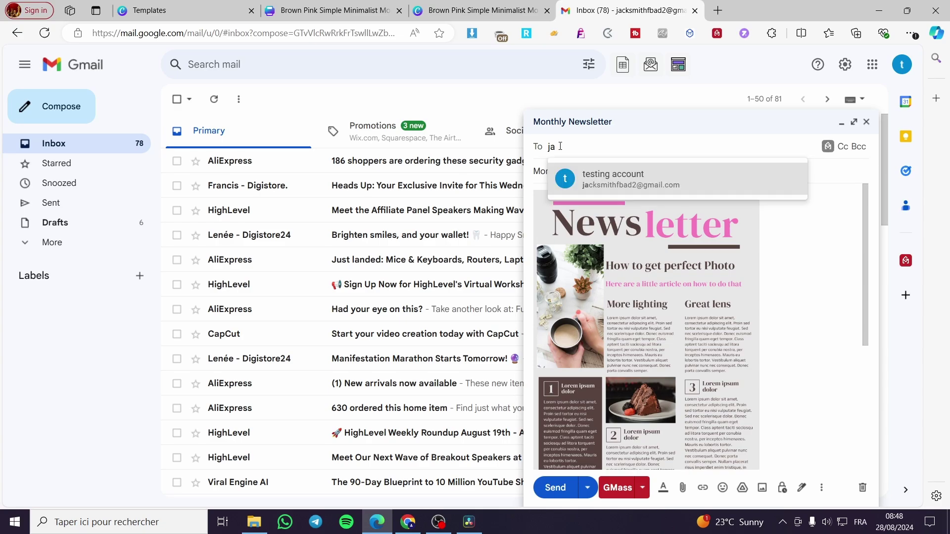
left_click(611, 184)
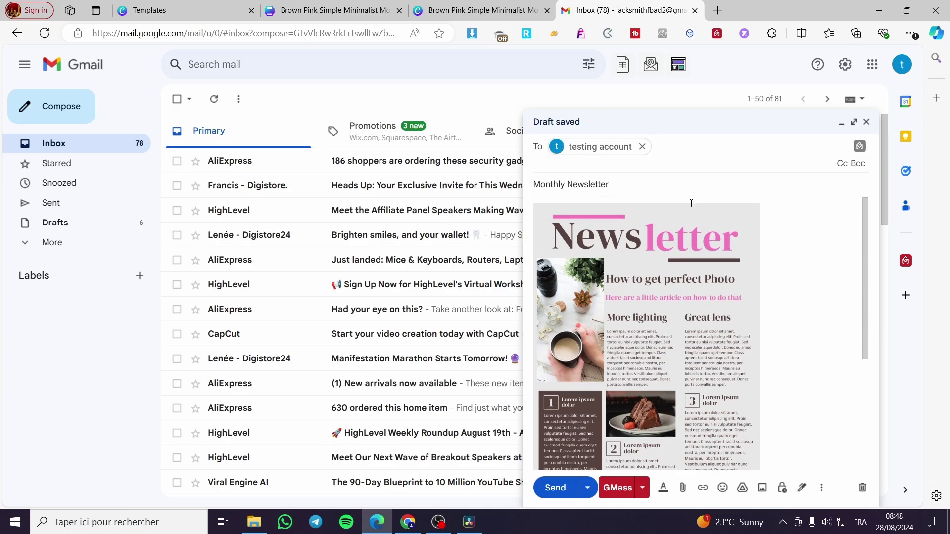
left_click(554, 488)
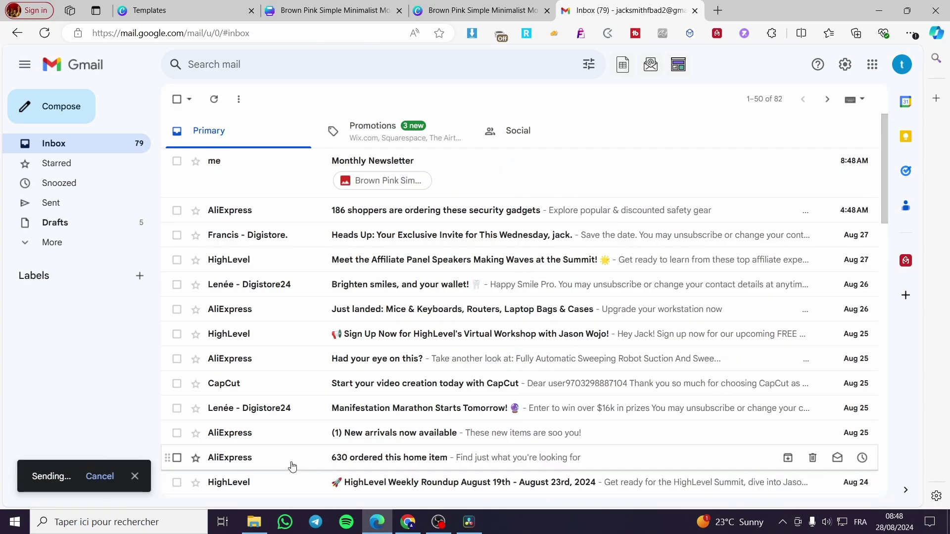
Step: Open the received Monthly Newsletter message and follow its image link to the second page of the public view
left_click(270, 182)
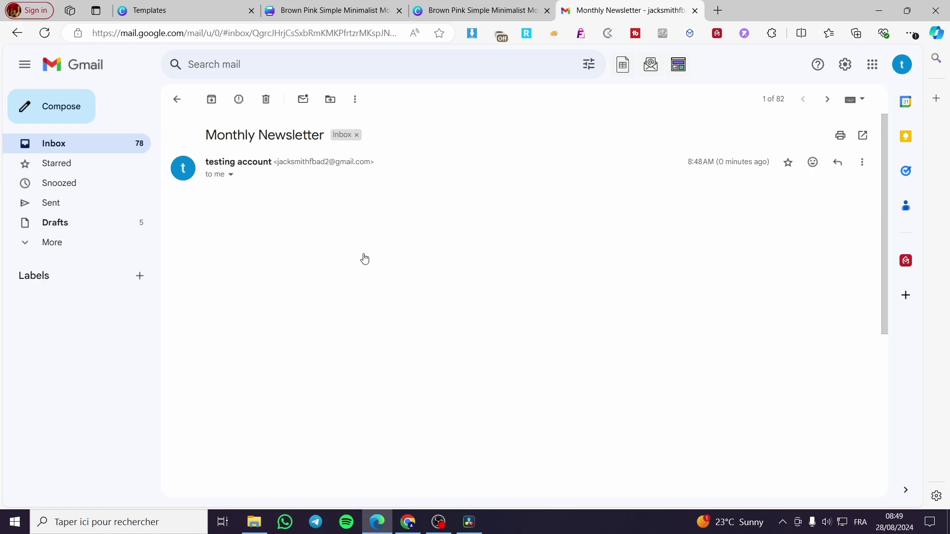
scroll(376, 260, "down", 4)
scroll(667, 350, "down", 2)
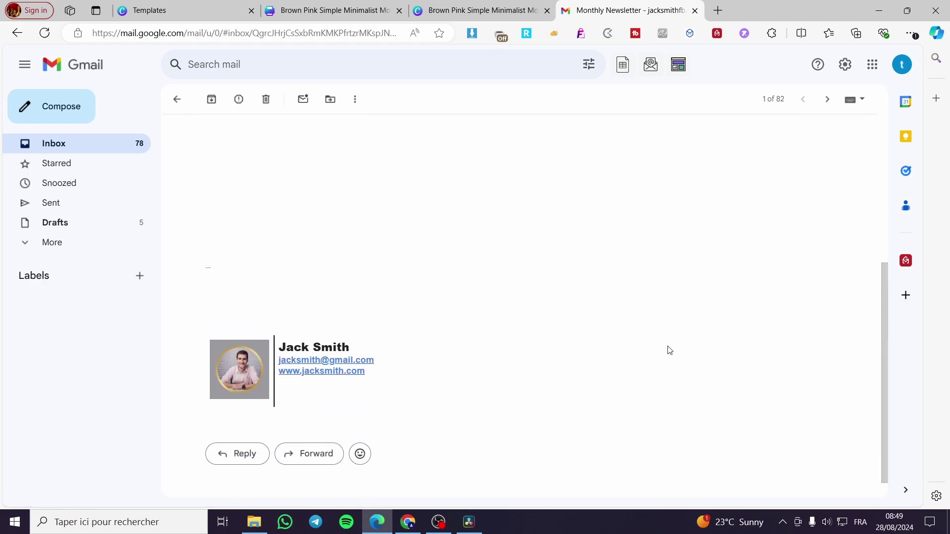
scroll(366, 261, "up", 6)
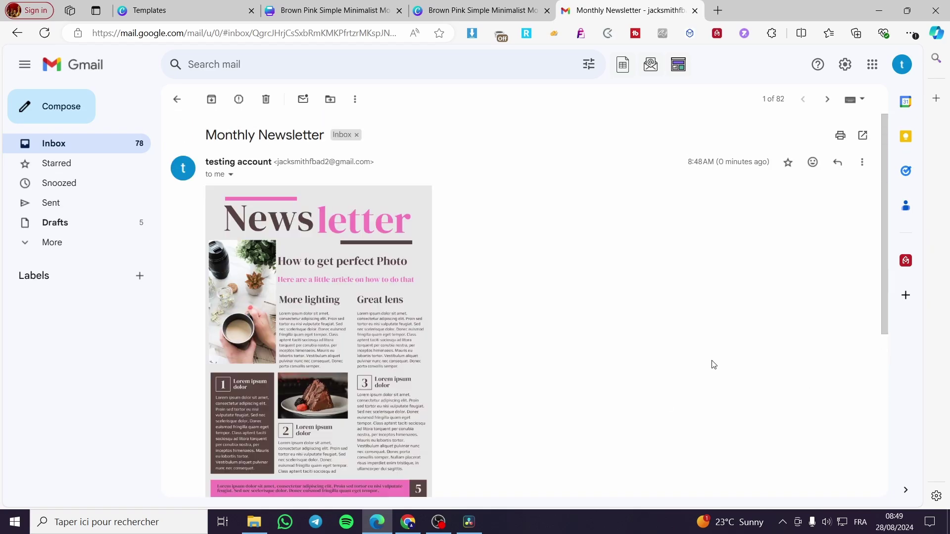
left_click(309, 306)
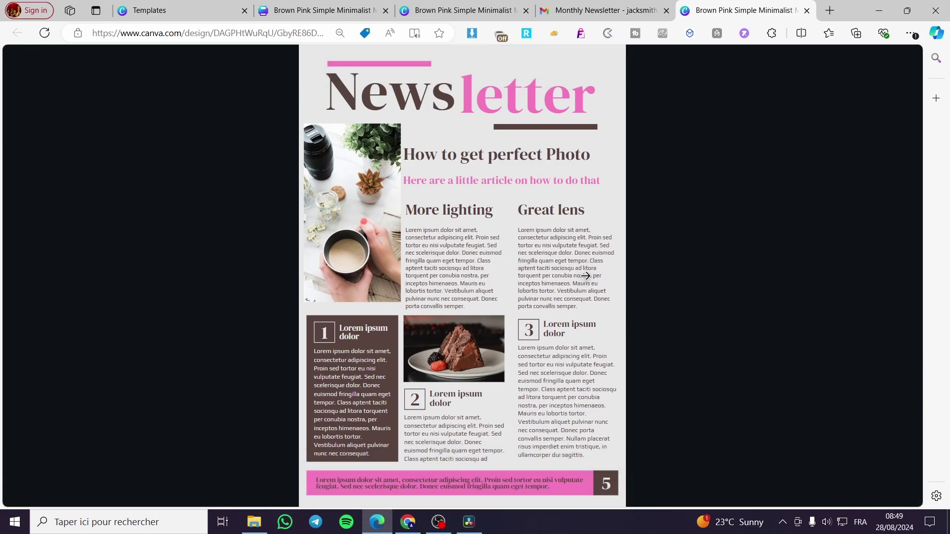
left_click(794, 328)
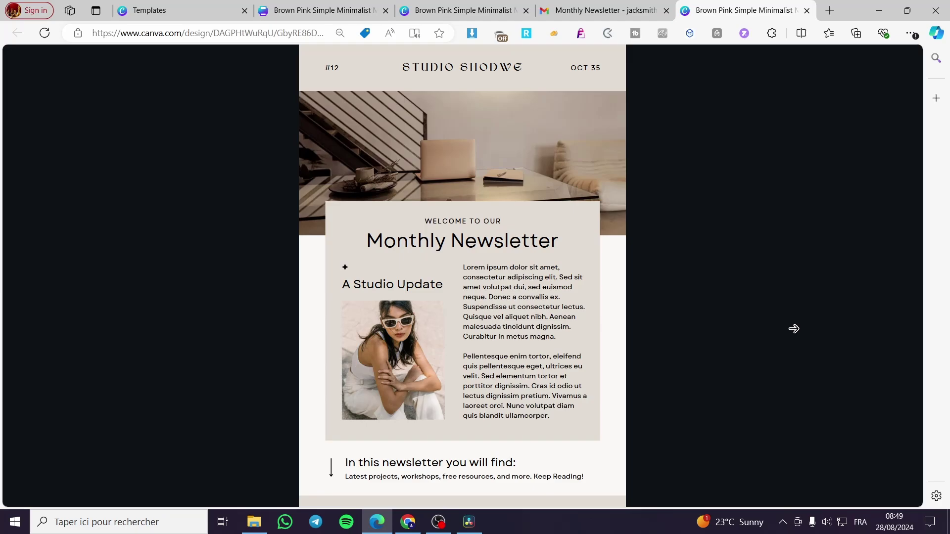